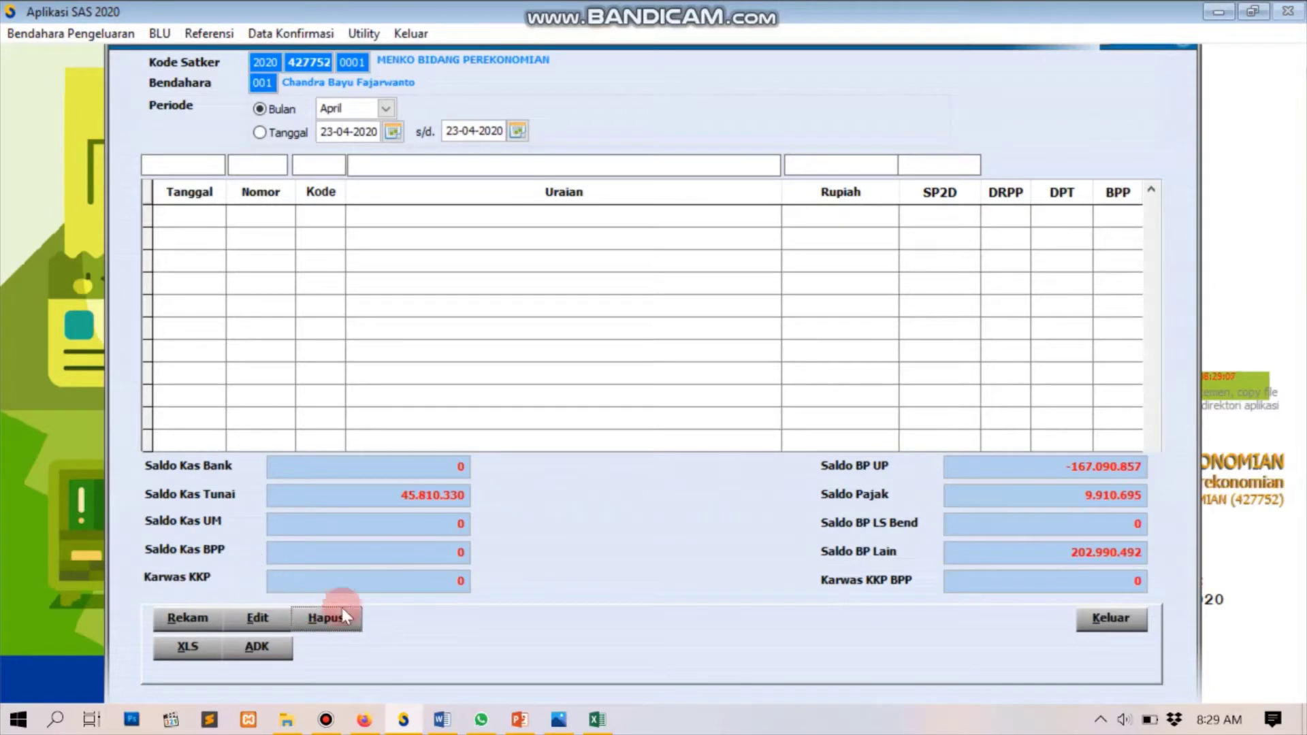
- Start recording a new transaction of type 57, Limit KKP dari BP
click(169, 611)
click(755, 217)
drag(756, 218, 790, 467)
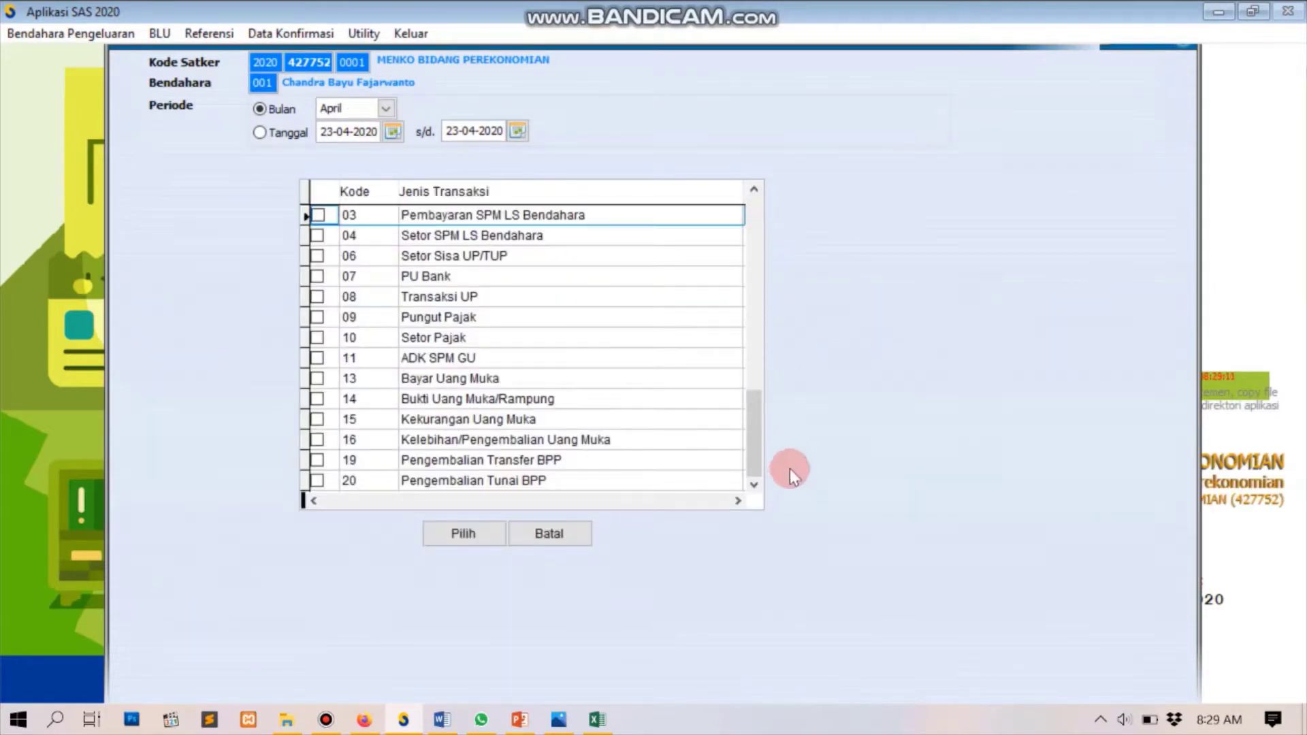
click(328, 278)
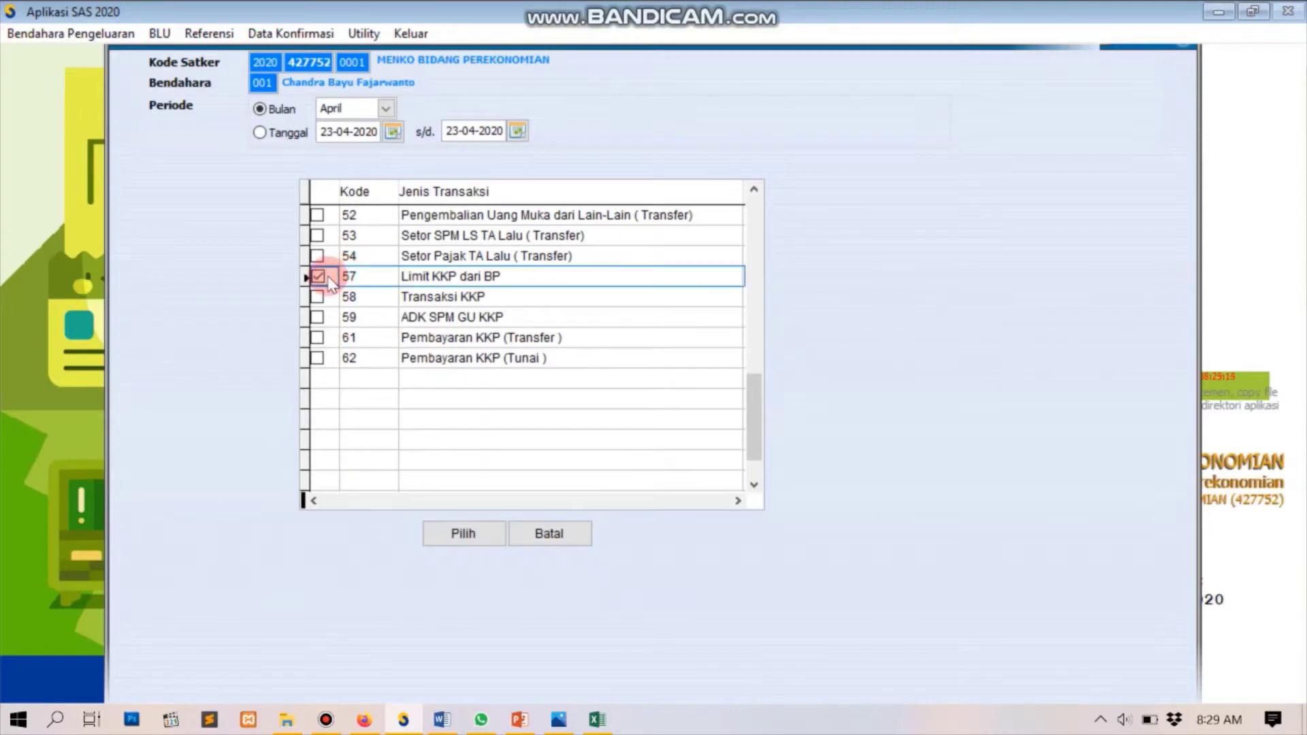
click(449, 533)
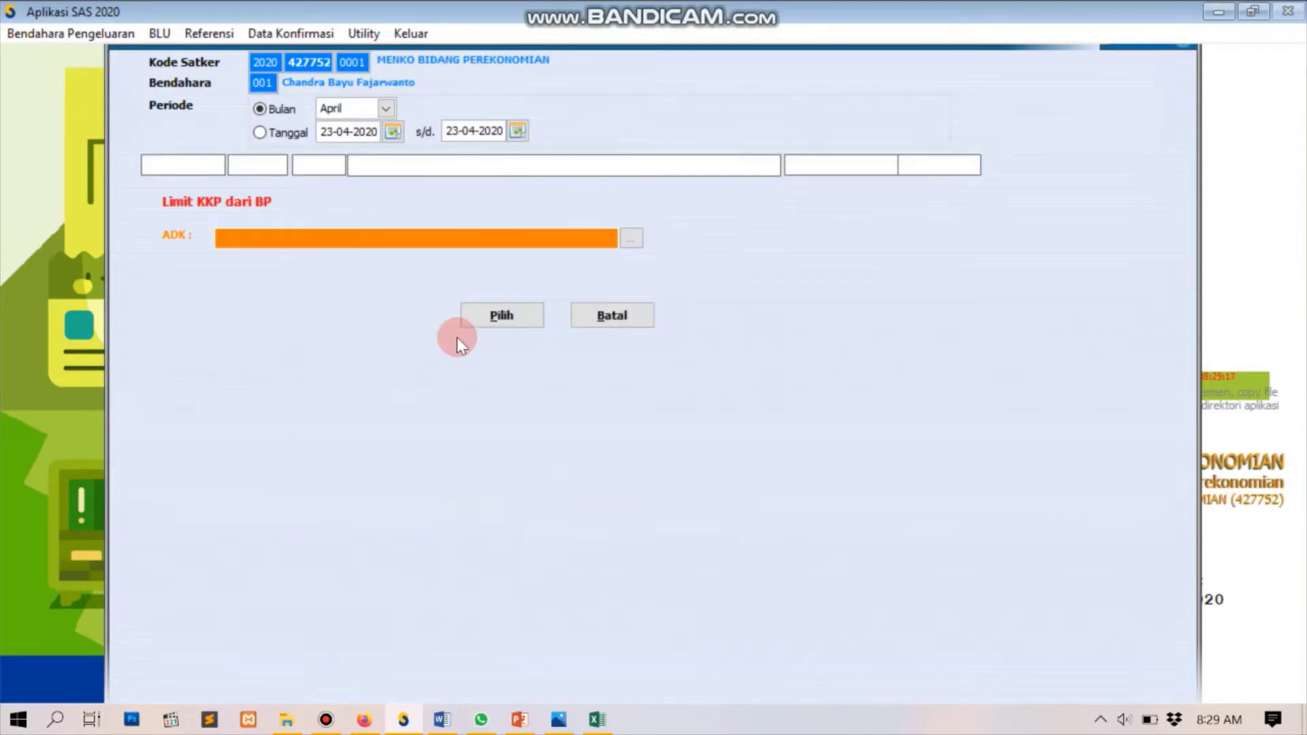
- Load the ADK file LIMITKKP427752001_000835_23-04-2020.bpp into the Limit KKP dari BP transaction
click(631, 238)
click(616, 213)
click(888, 489)
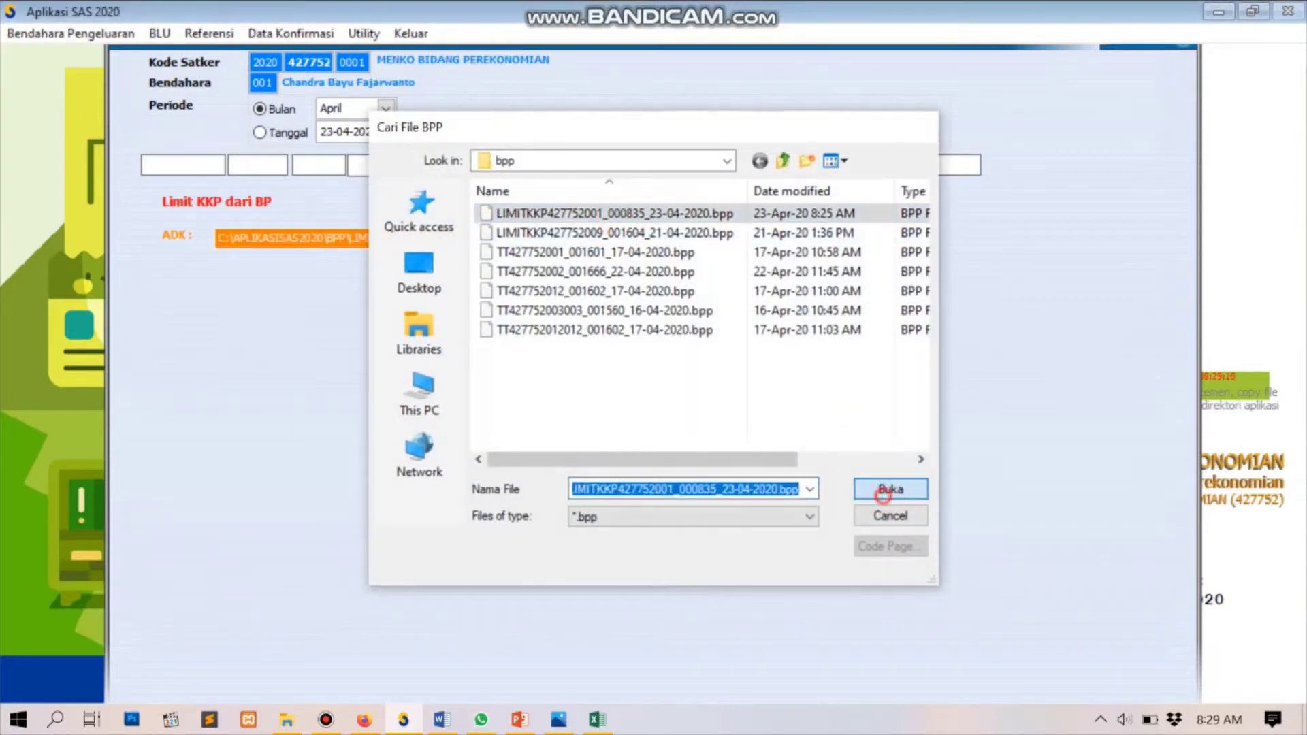
click(498, 315)
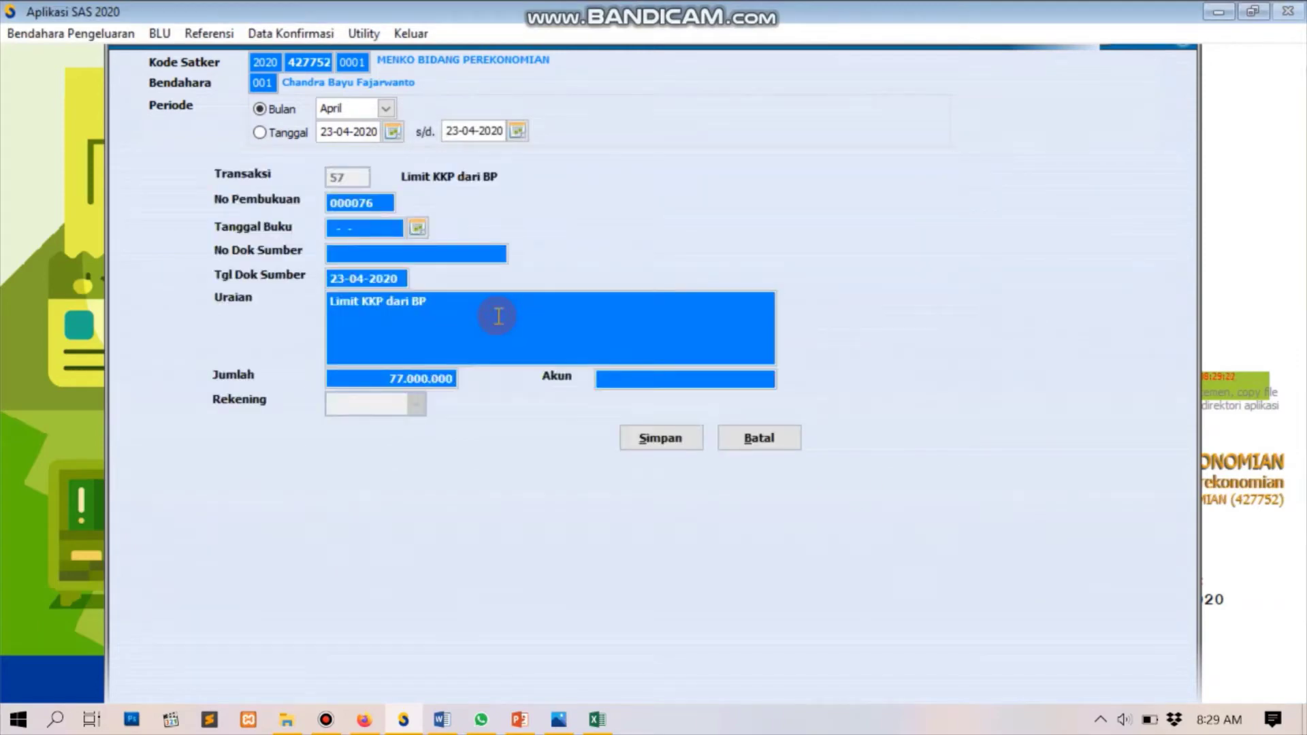
- Set both the book date and source document date to 13-02-2020 and save the KKP limit transaction
click(417, 227)
double_click(433, 233)
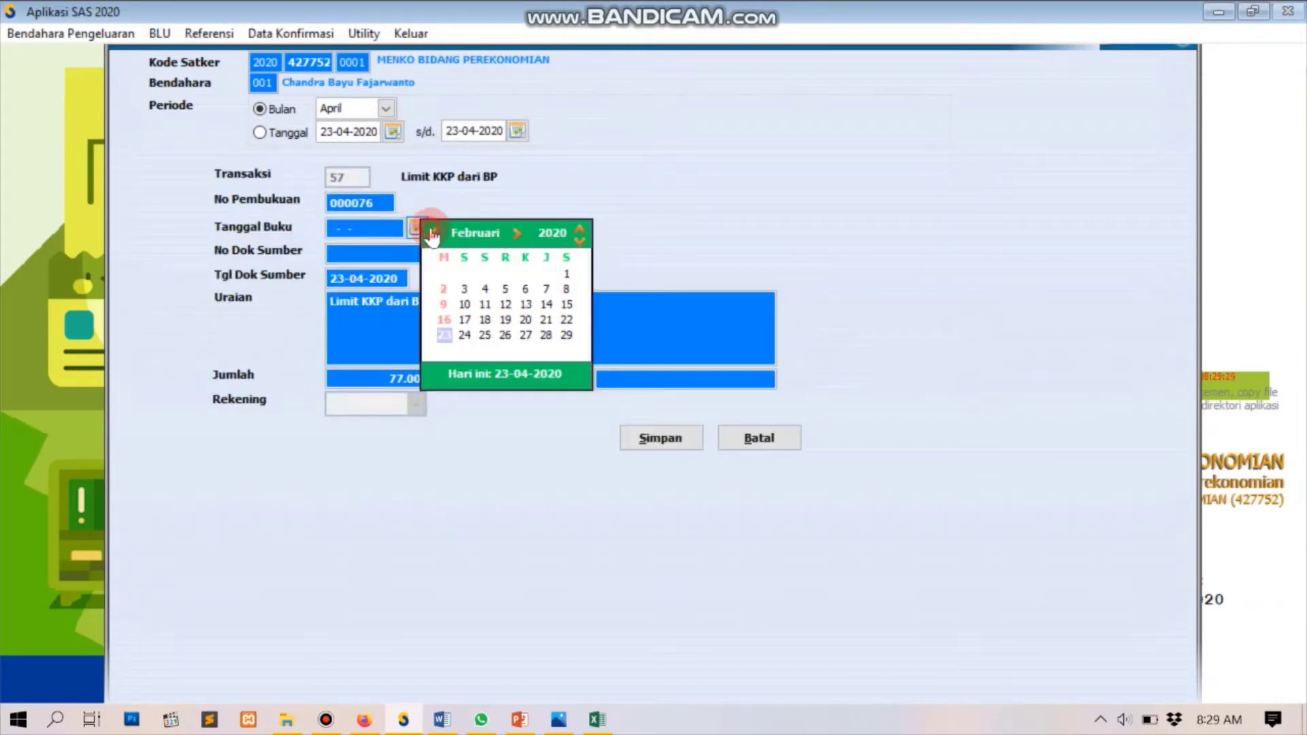
click(526, 303)
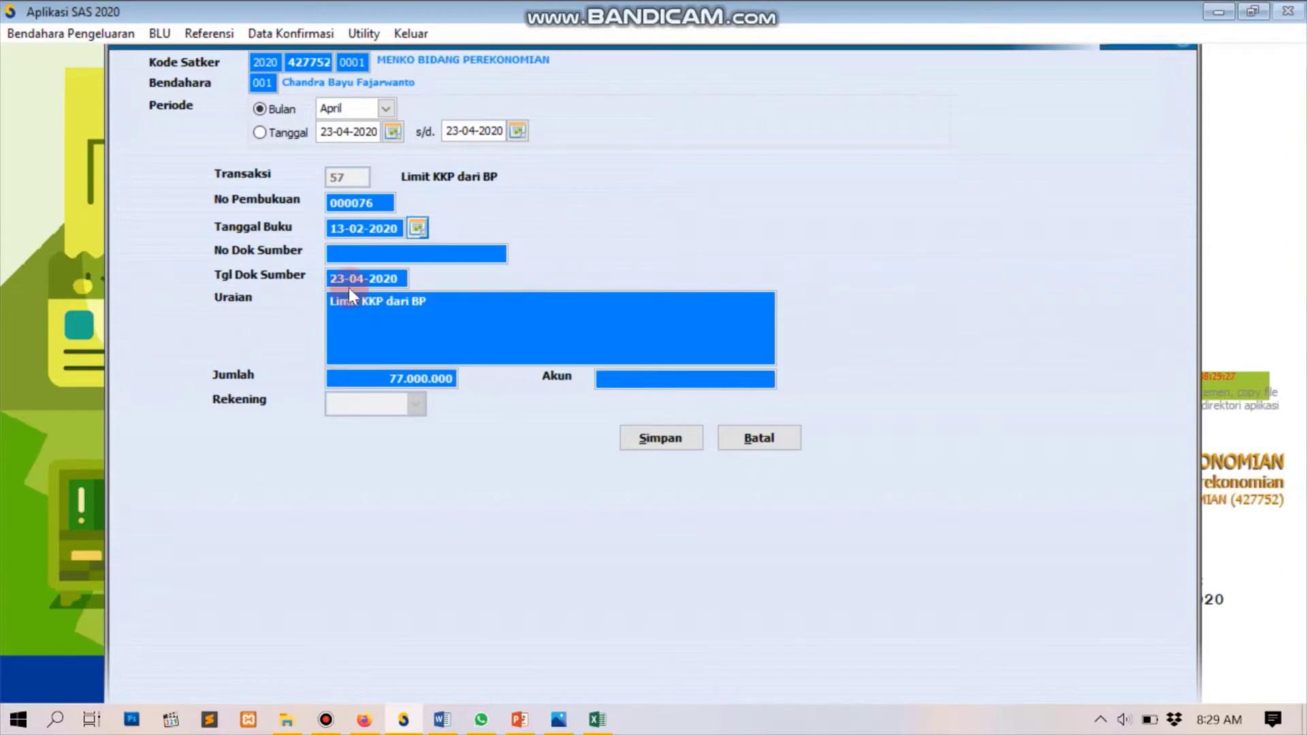
text(13)
click(664, 437)
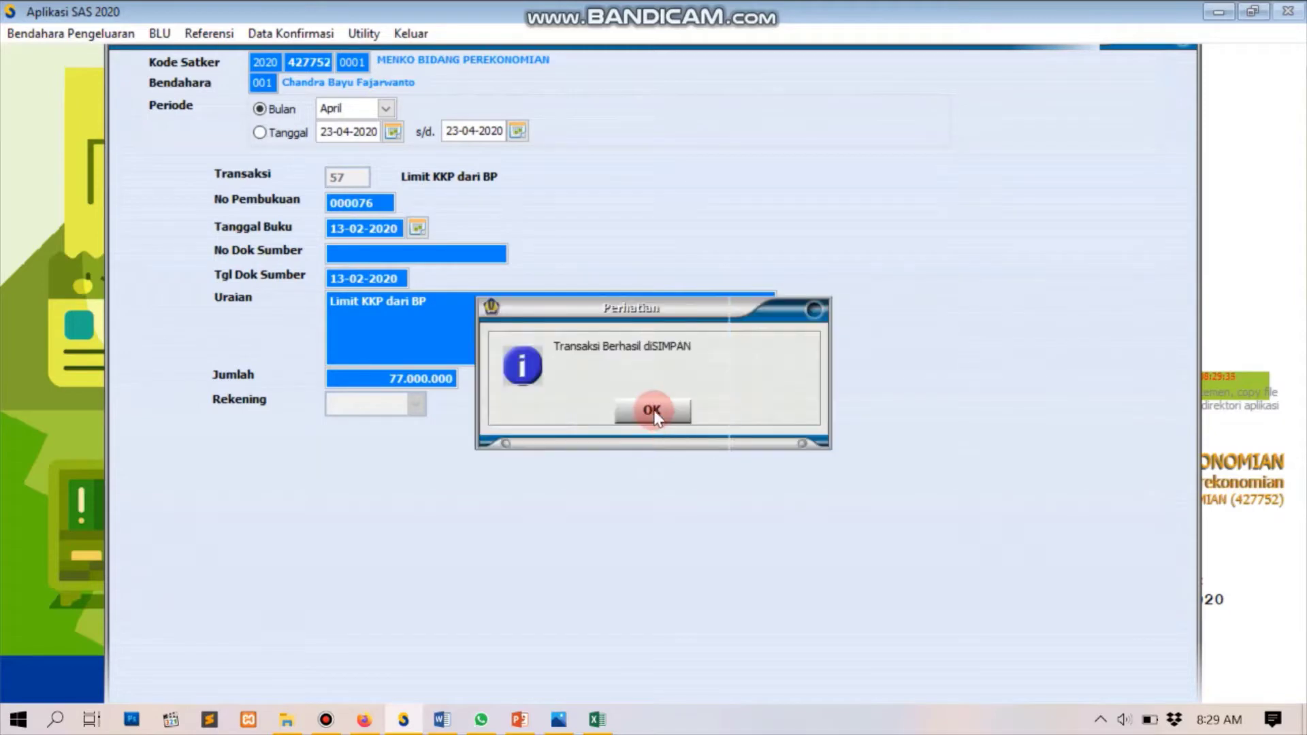
click(651, 411)
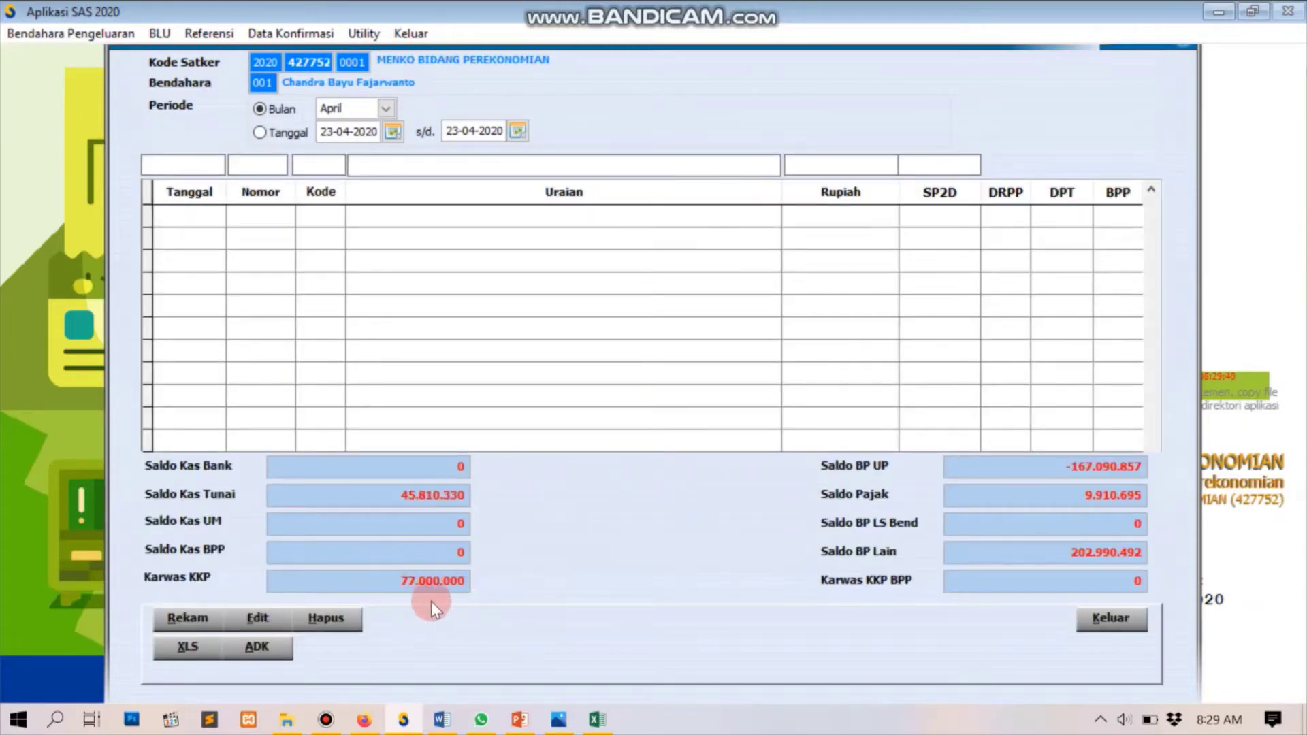
- Leave the transaction form and start a new receipt record in RUH Kuitansi for PPK code 02
click(1090, 619)
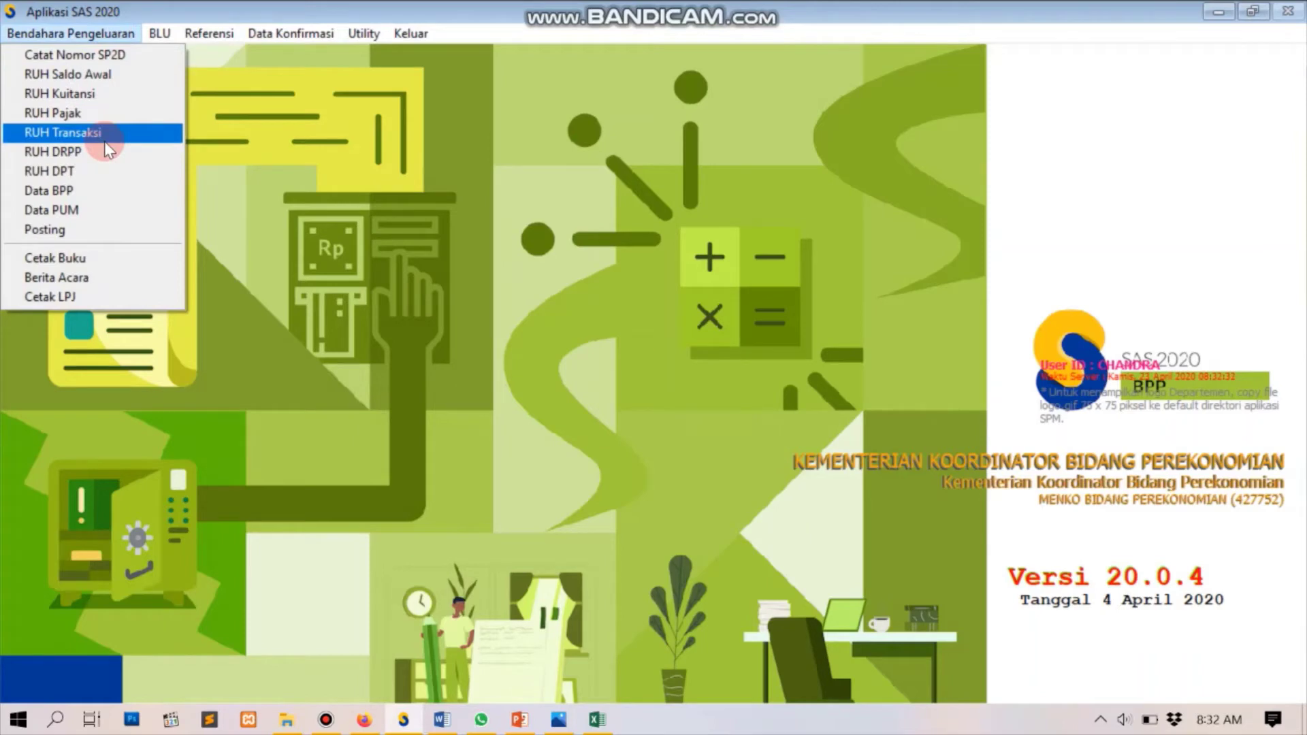
click(102, 133)
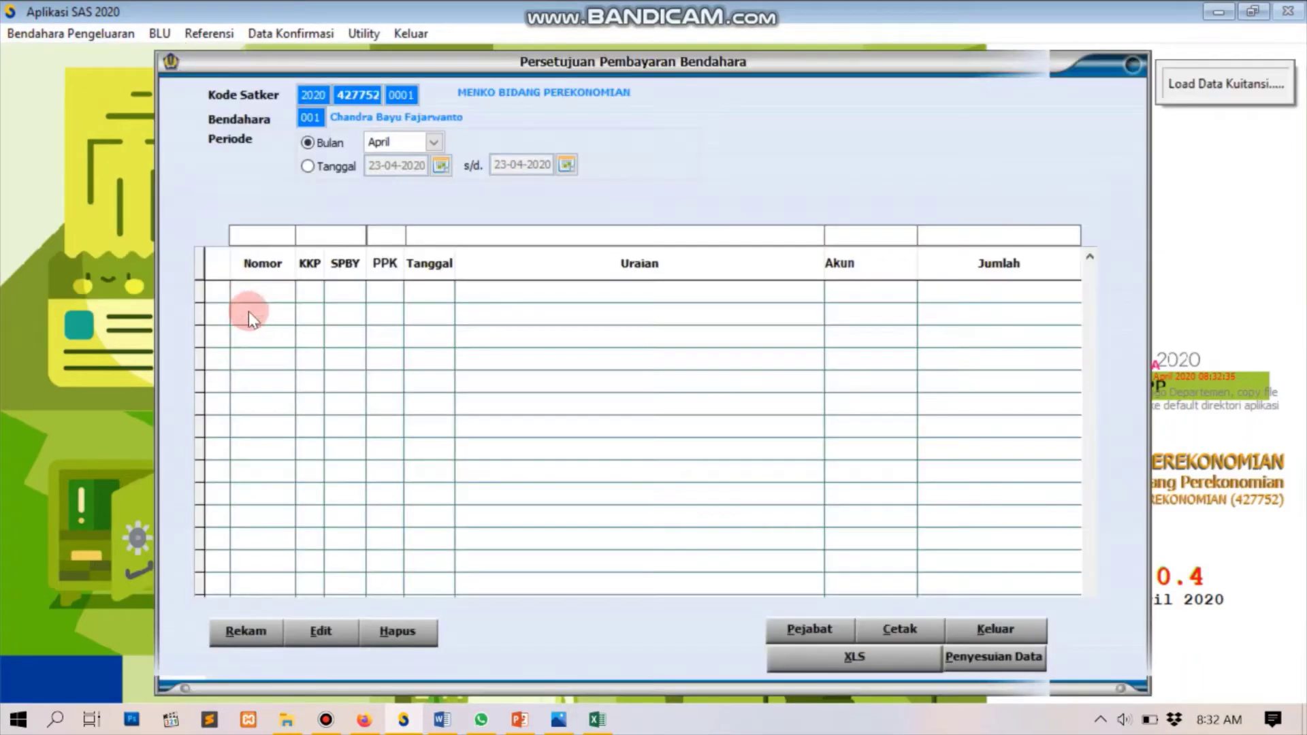
click(236, 621)
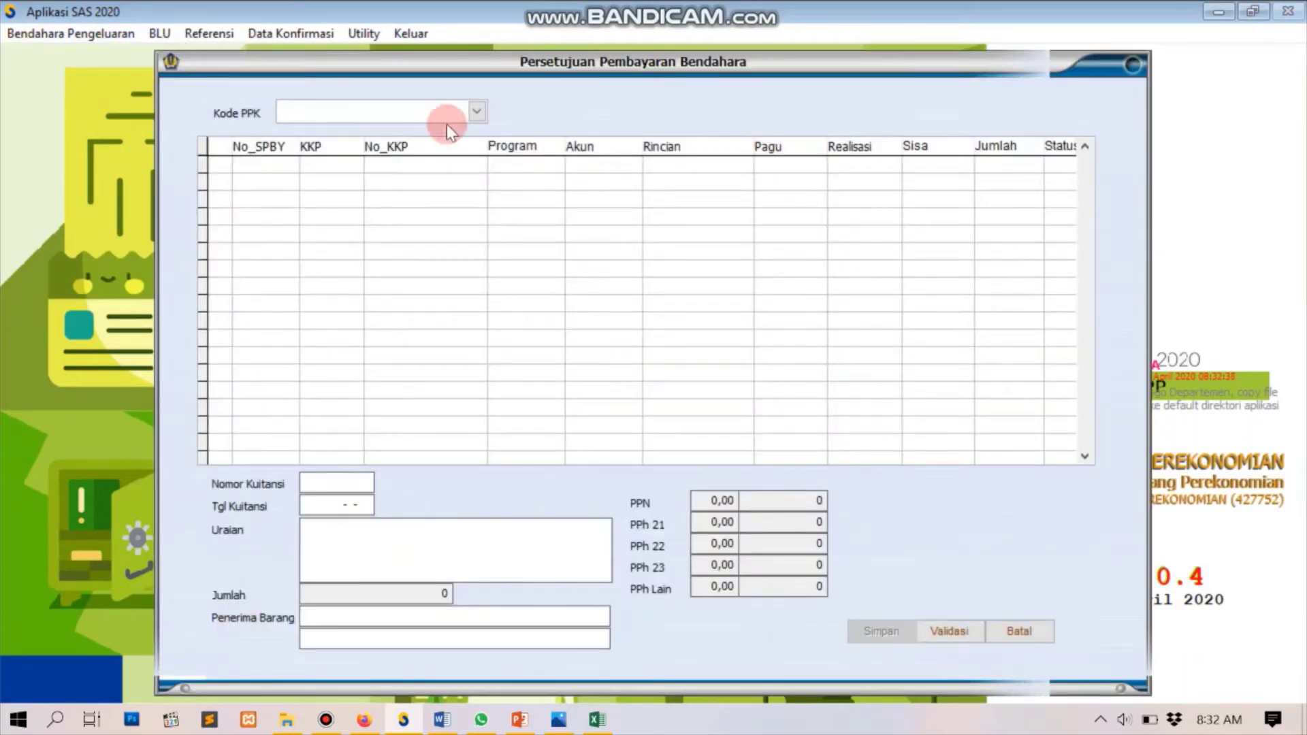
click(476, 113)
click(445, 151)
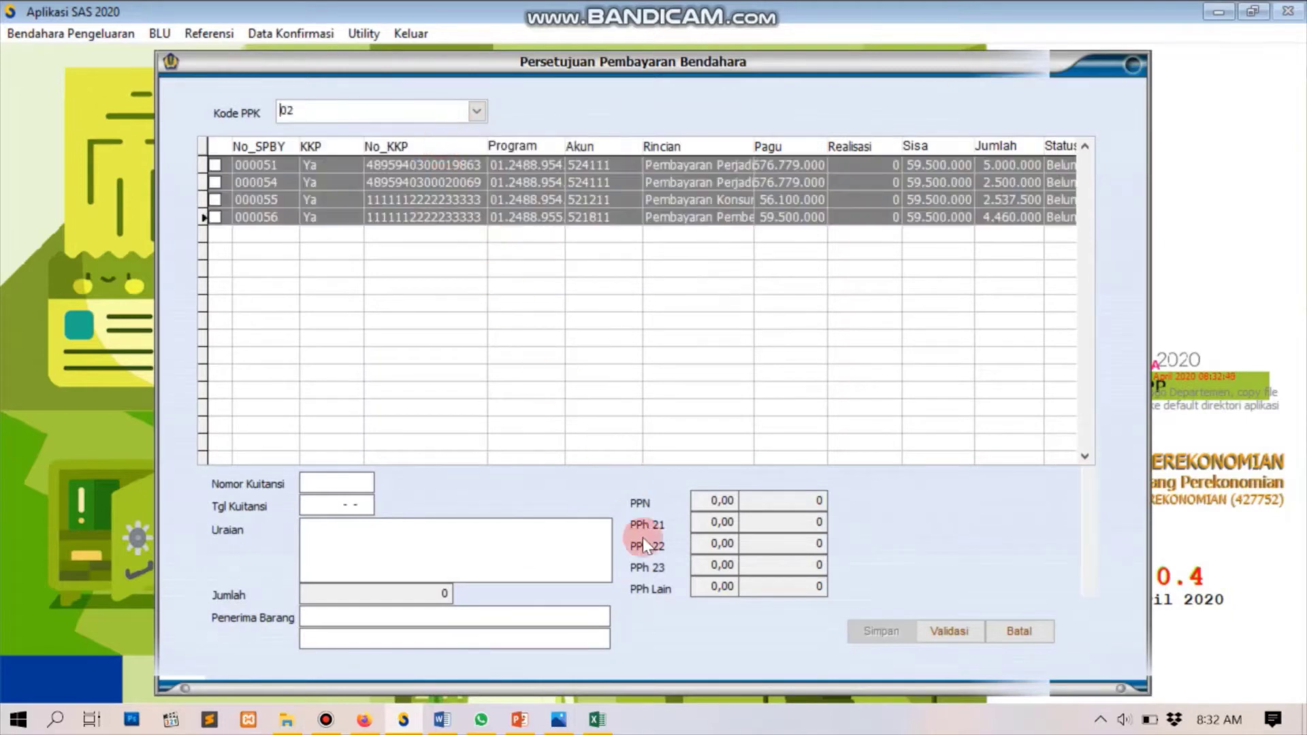
- Validate and save the receipt for SPBY 000054, closing its tax deduction list preview
click(219, 176)
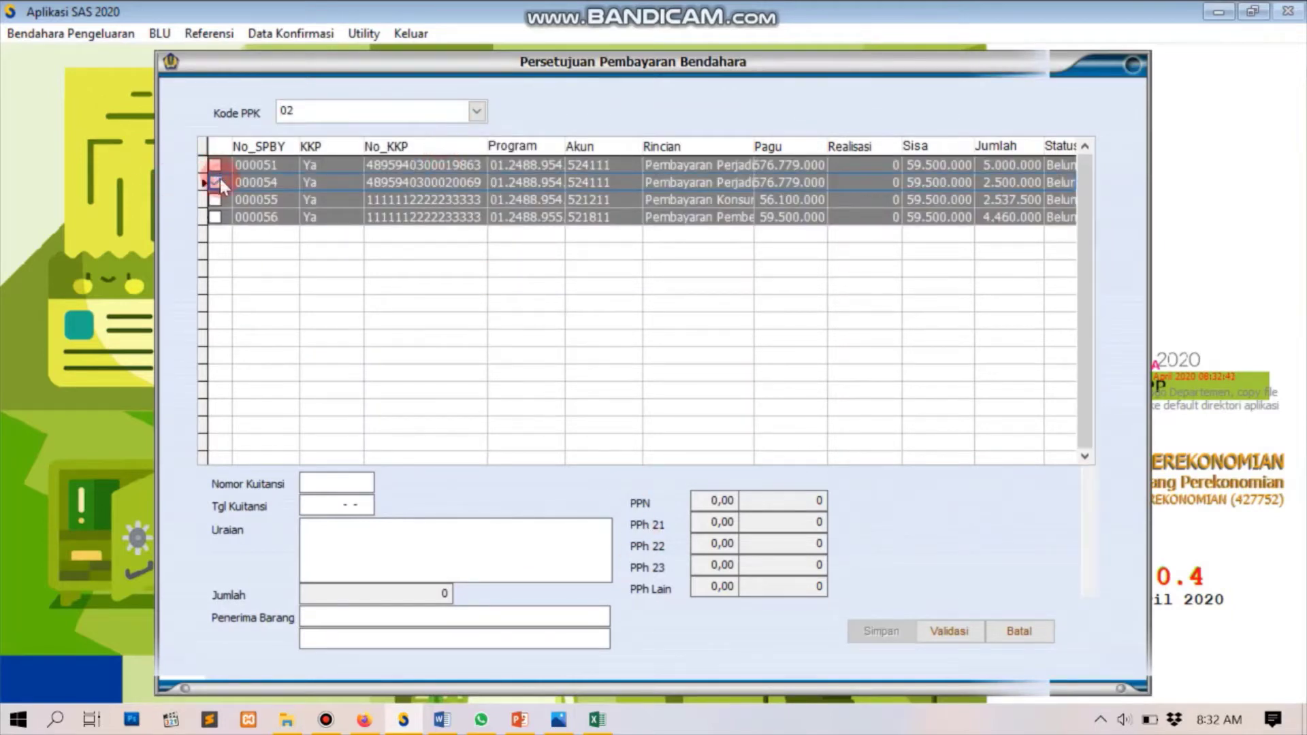
click(934, 634)
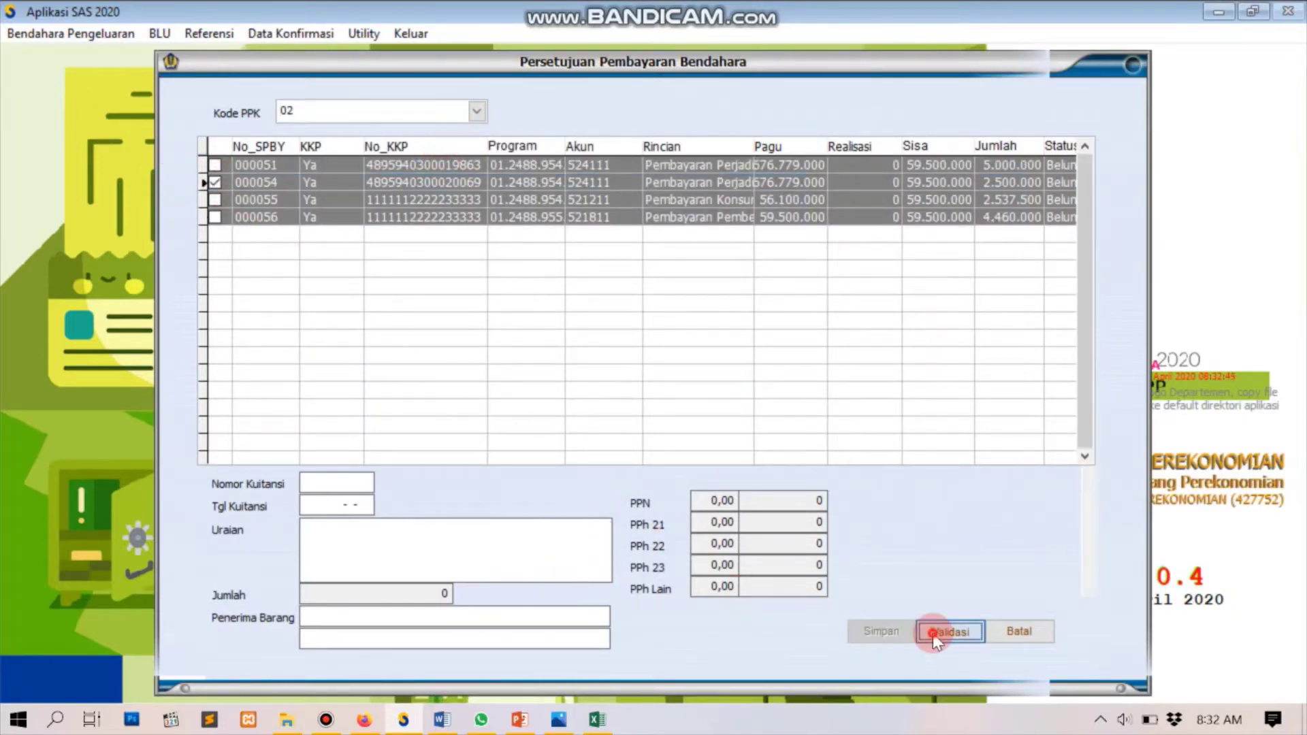
click(894, 634)
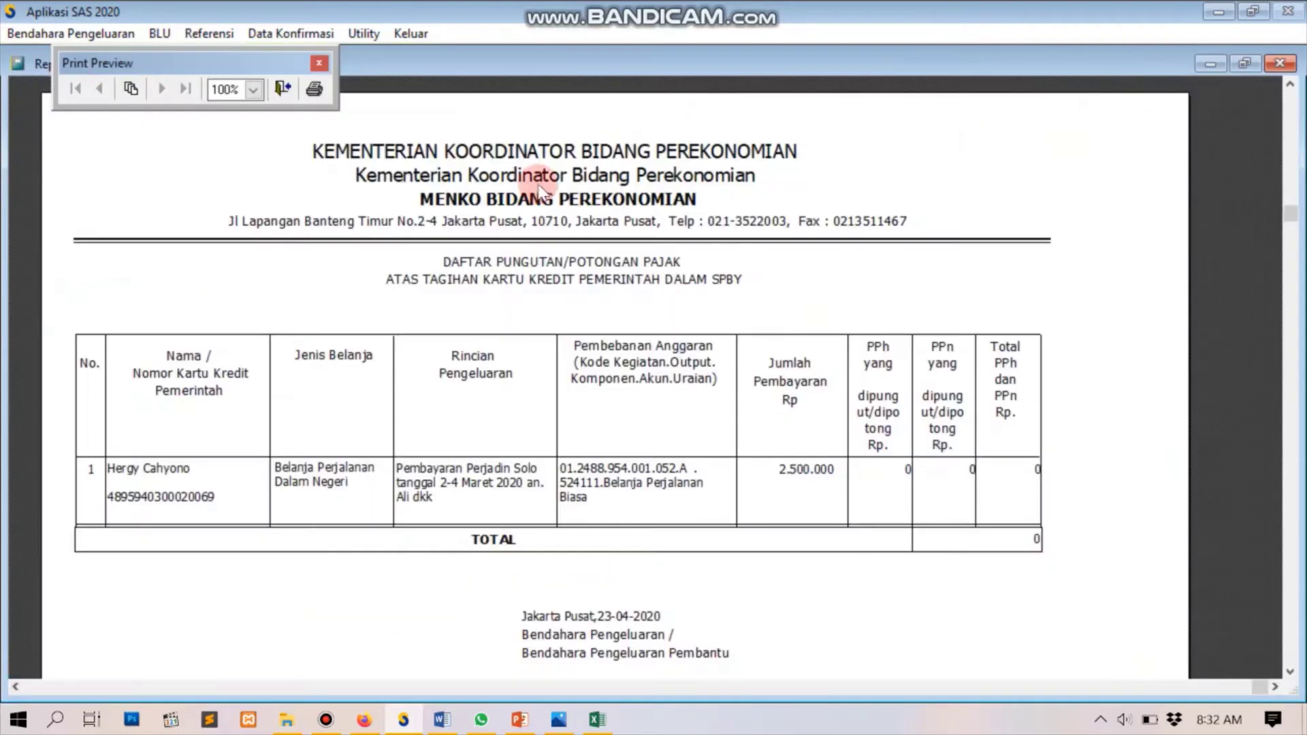
click(315, 82)
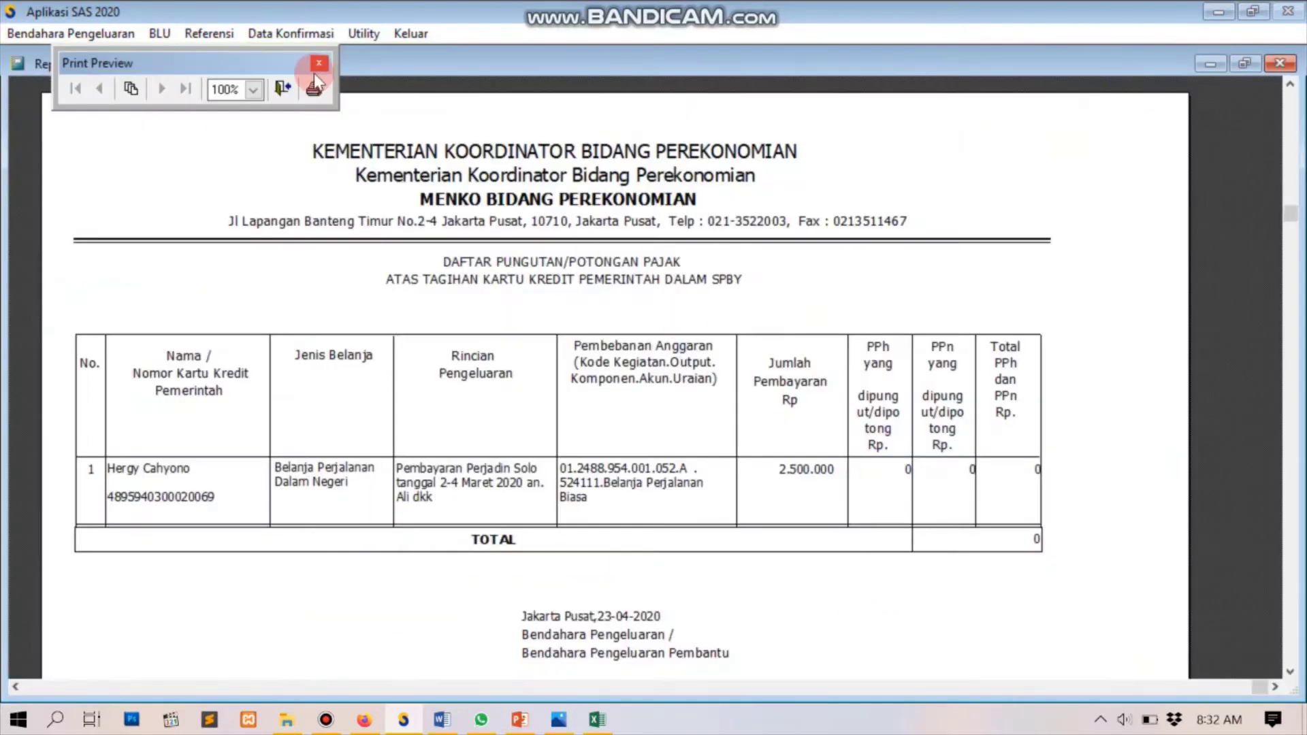
click(279, 87)
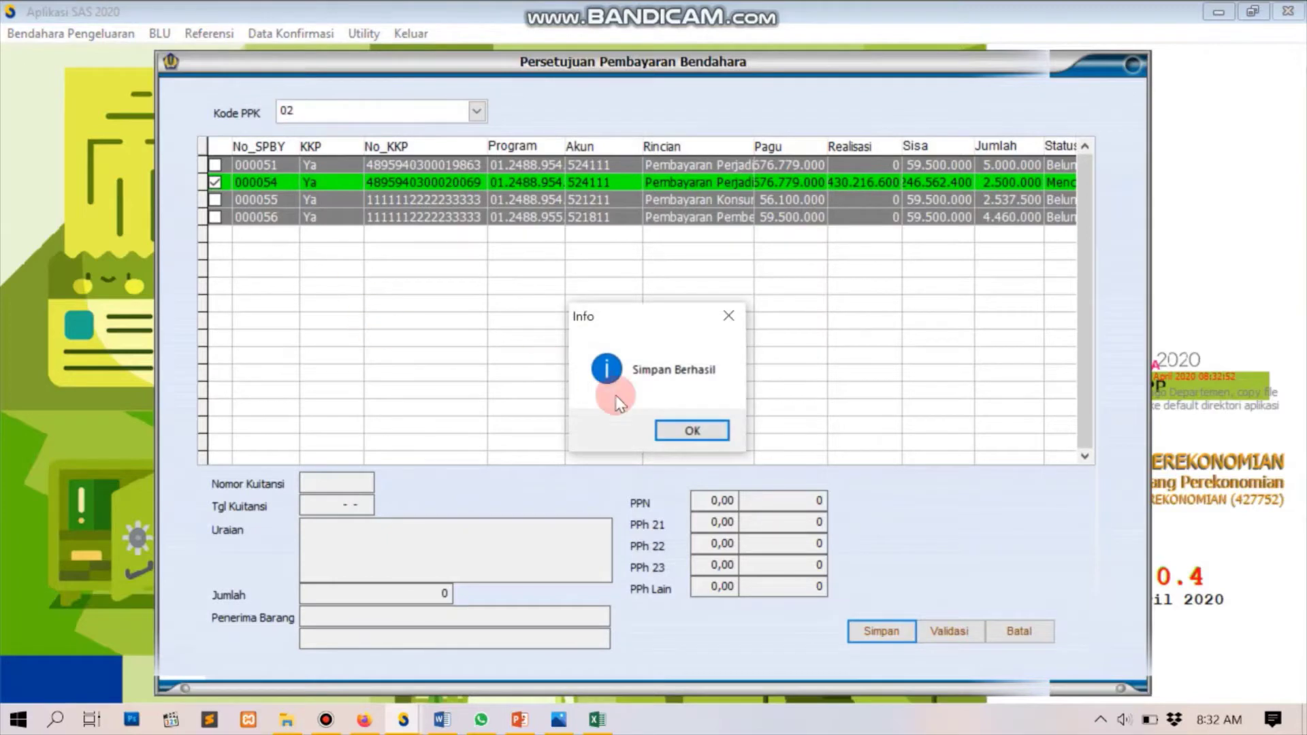
click(660, 426)
- Select SPBY 000055 and validate it
click(215, 181)
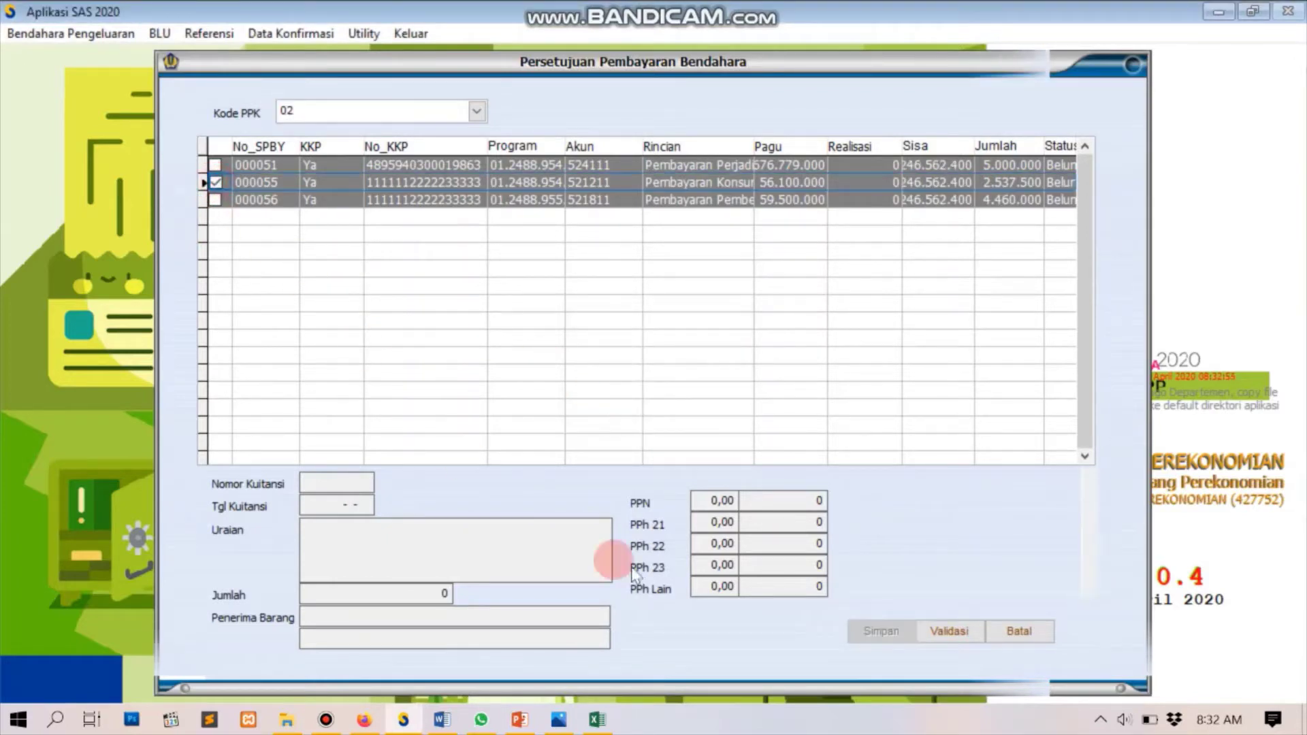
click(941, 644)
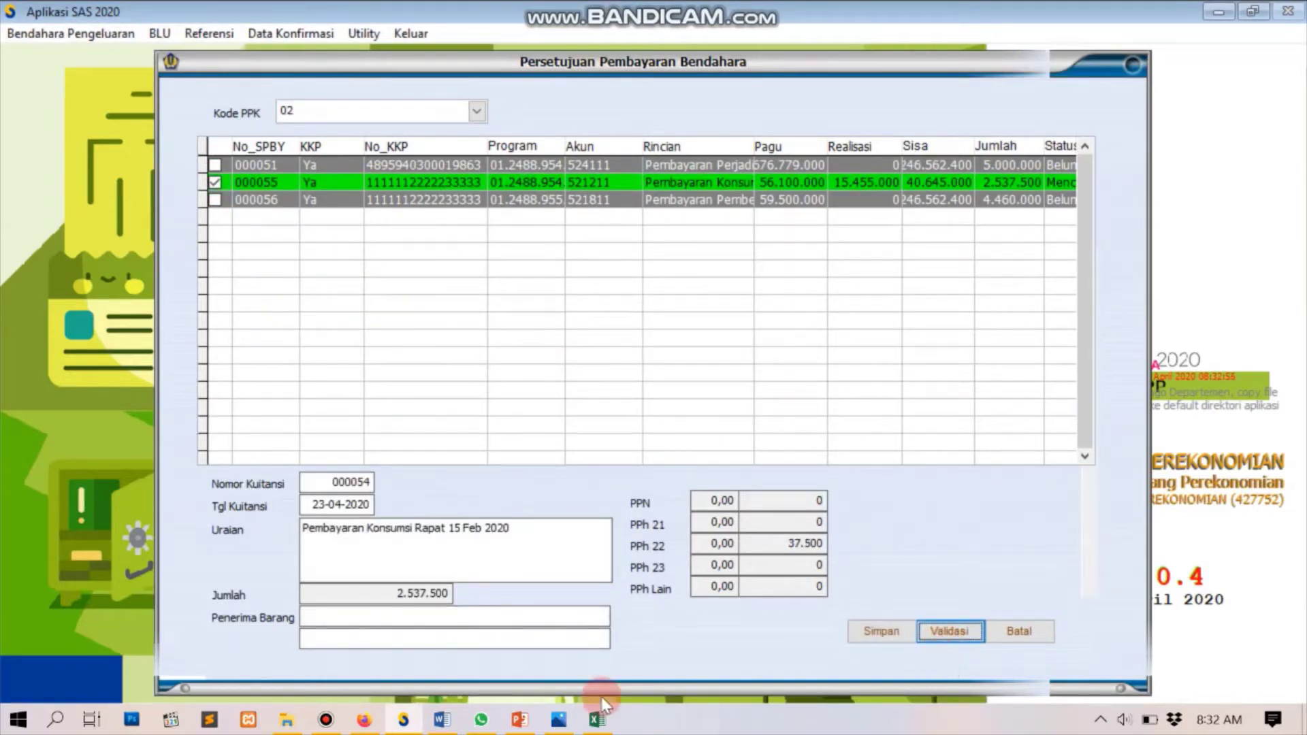
click(495, 629)
click(493, 621)
text(J)
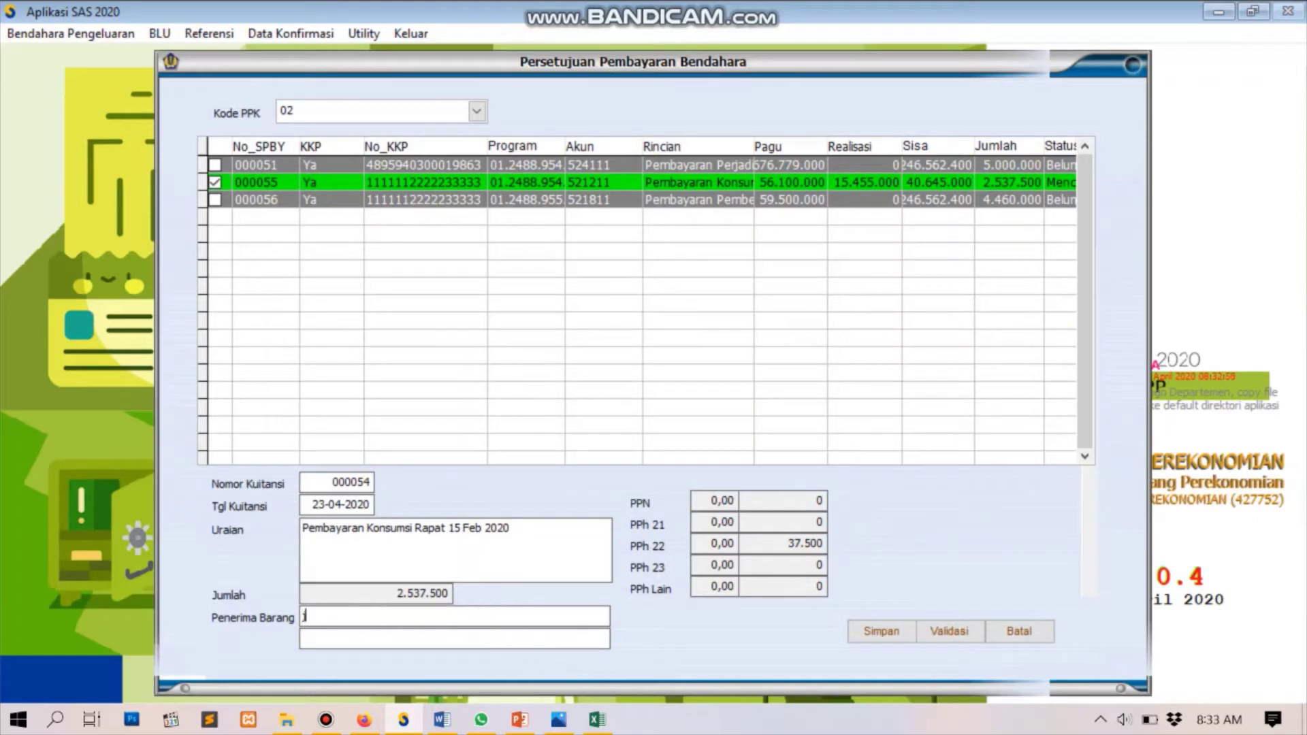
key(BackSpace)
key(BackSpace)
- Save the validated receipt for SPBY 000055 and close its tax deduction list preview
click(889, 637)
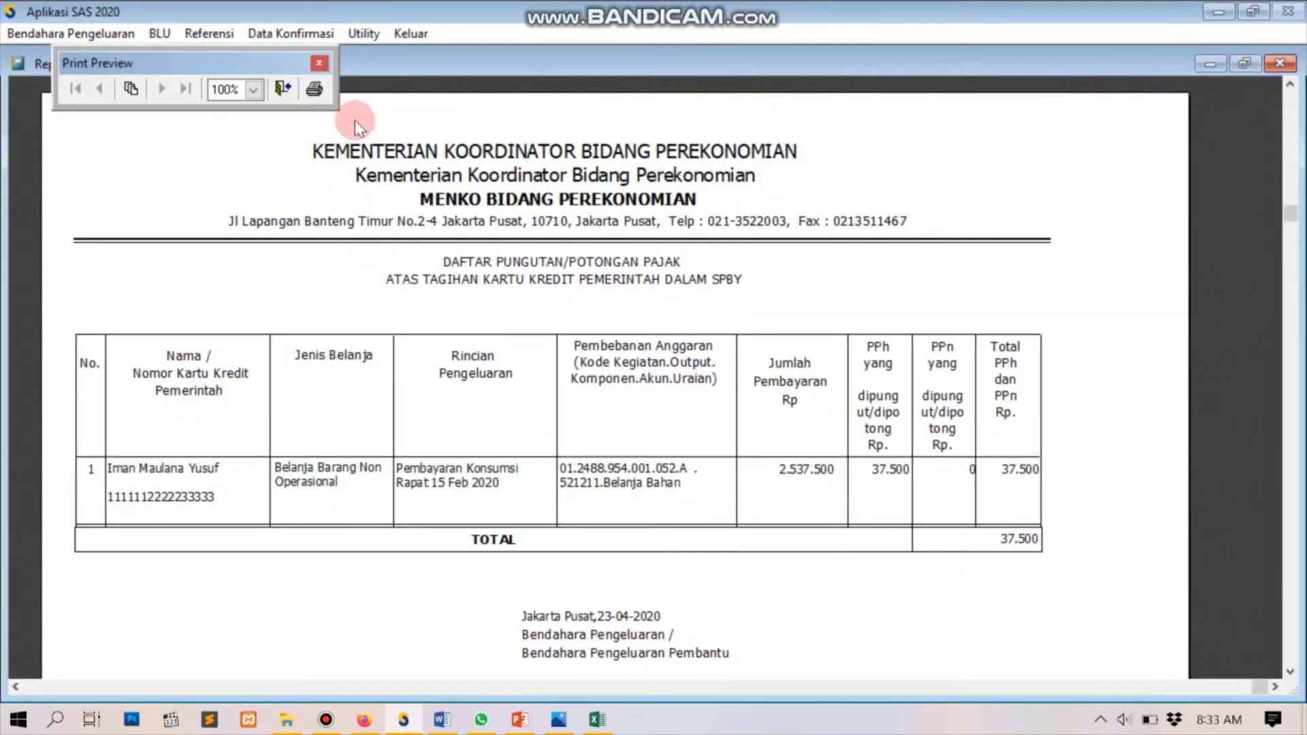
click(283, 87)
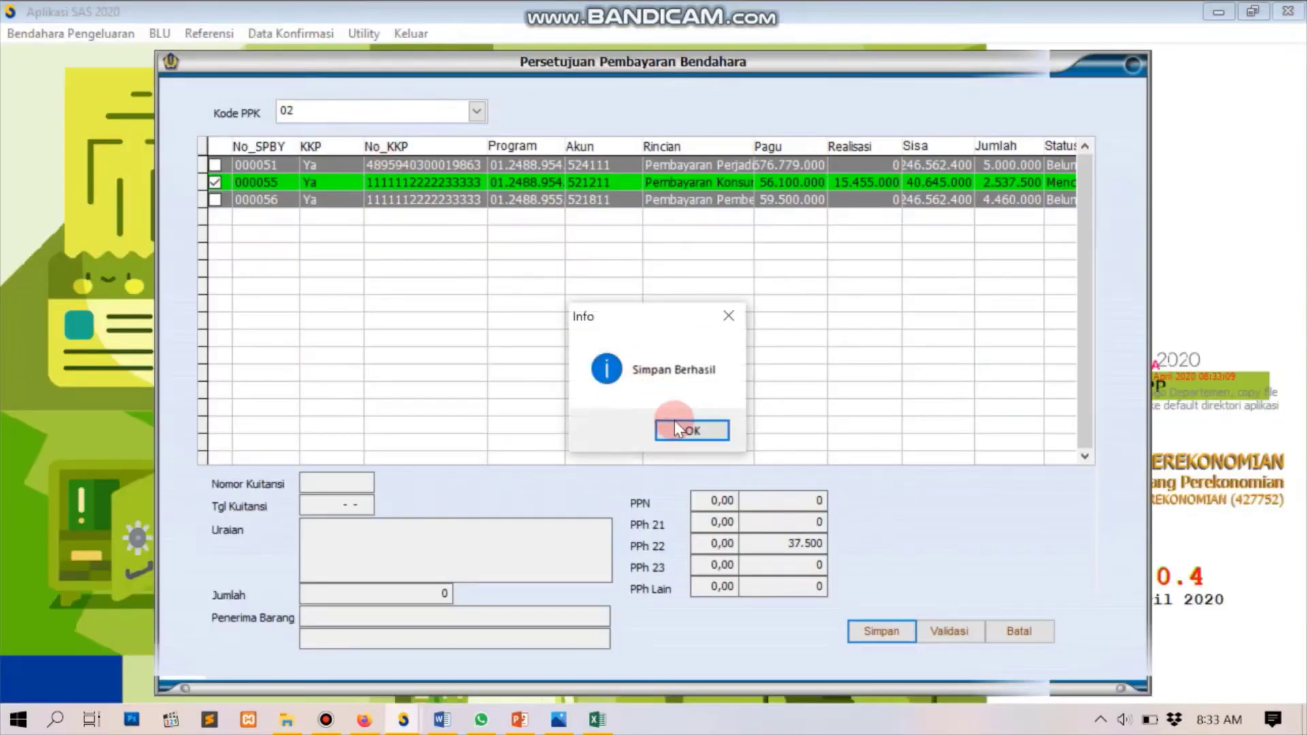
click(658, 422)
- Validate and save the receipt for SPBY 000056, closing its preview, and return to the receipt list
click(215, 181)
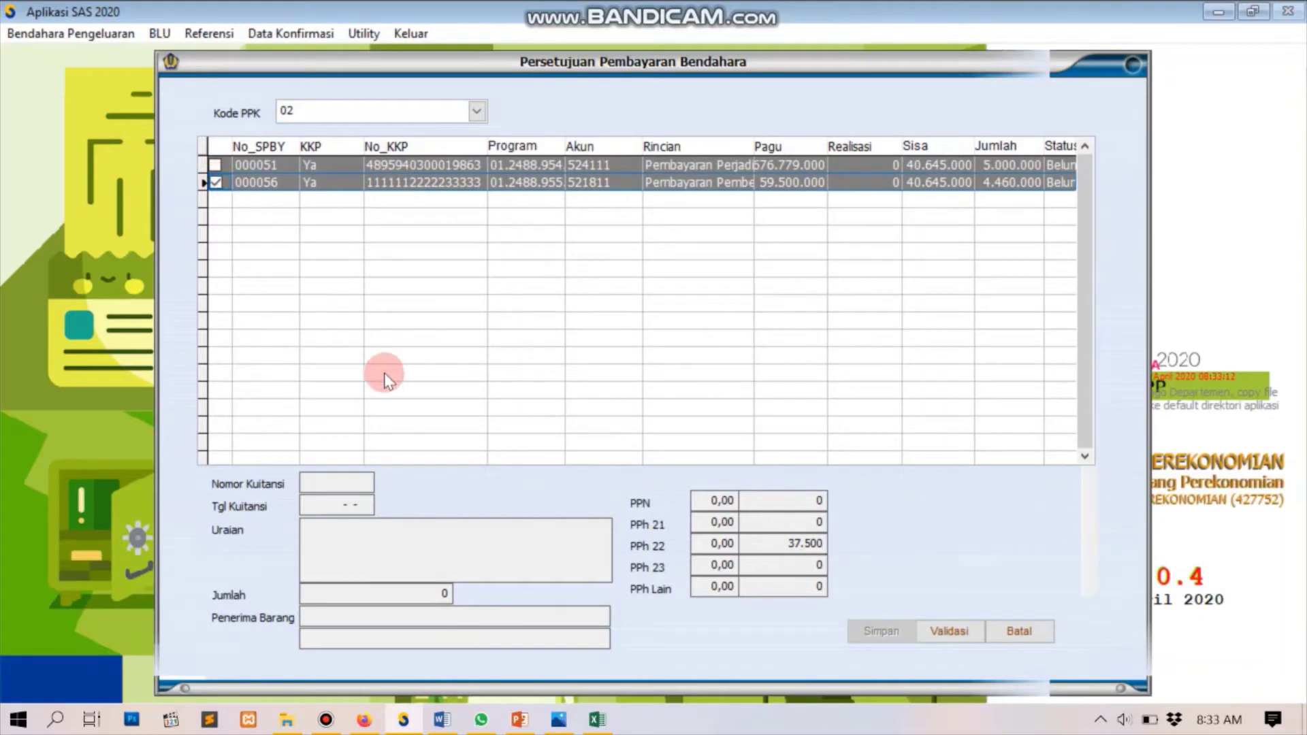
click(933, 630)
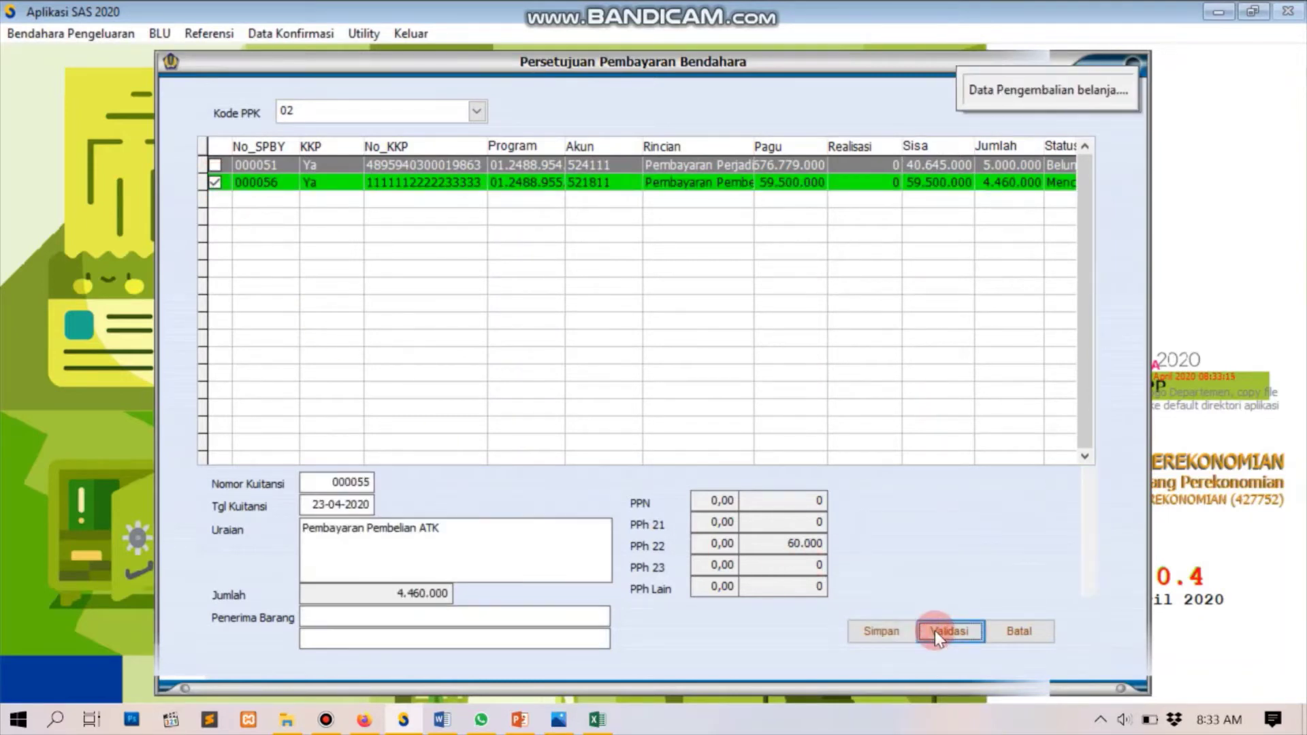
click(909, 626)
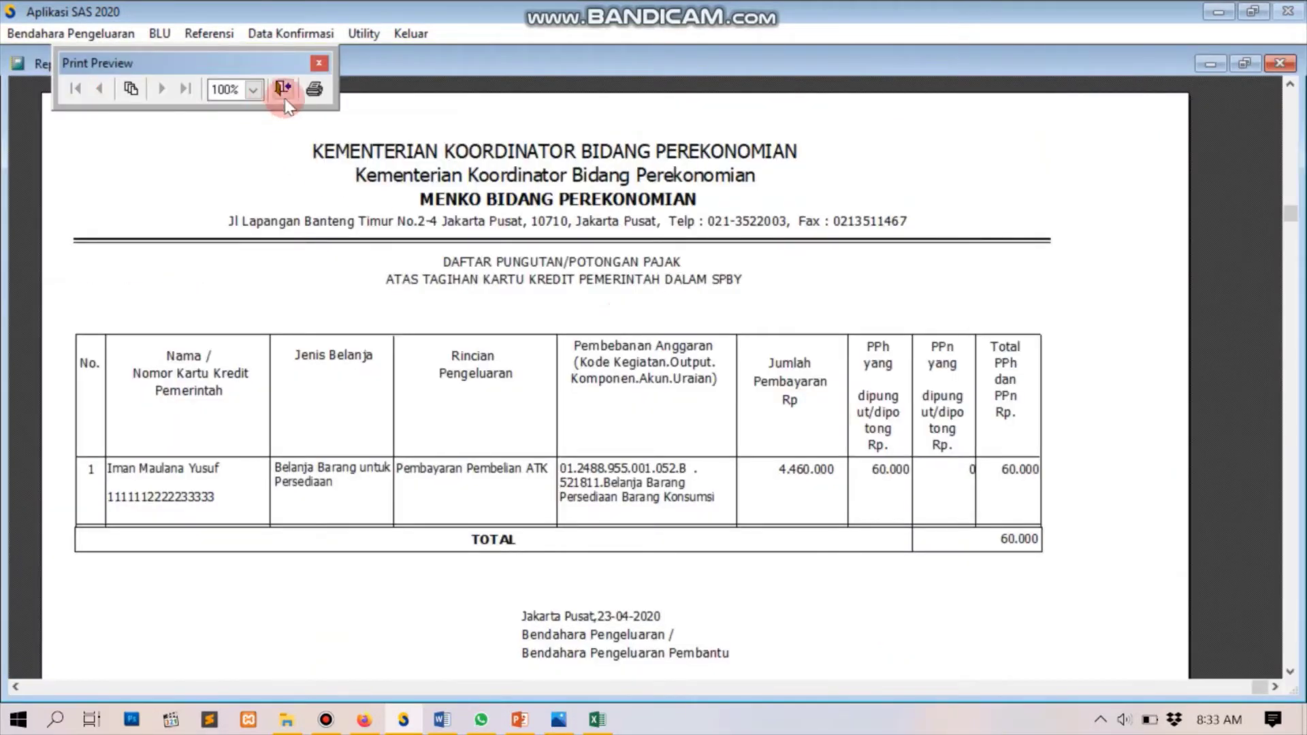
click(283, 90)
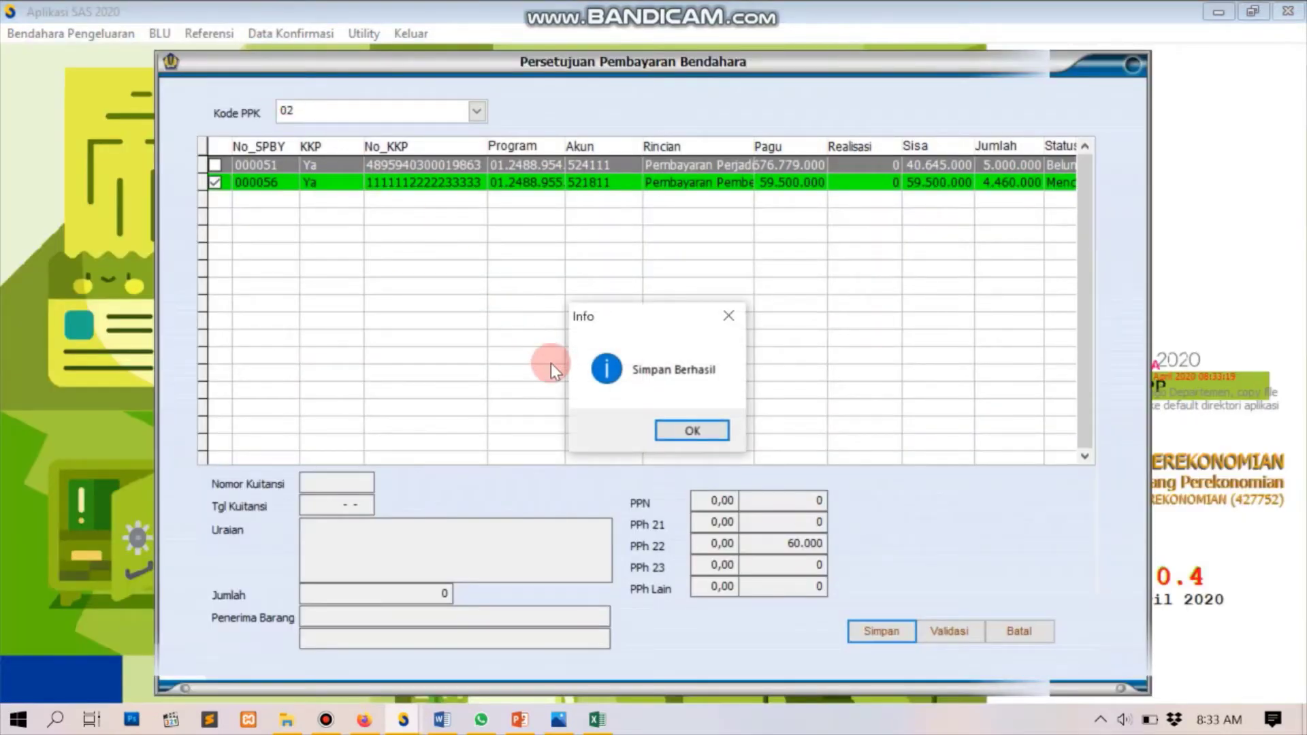
click(667, 430)
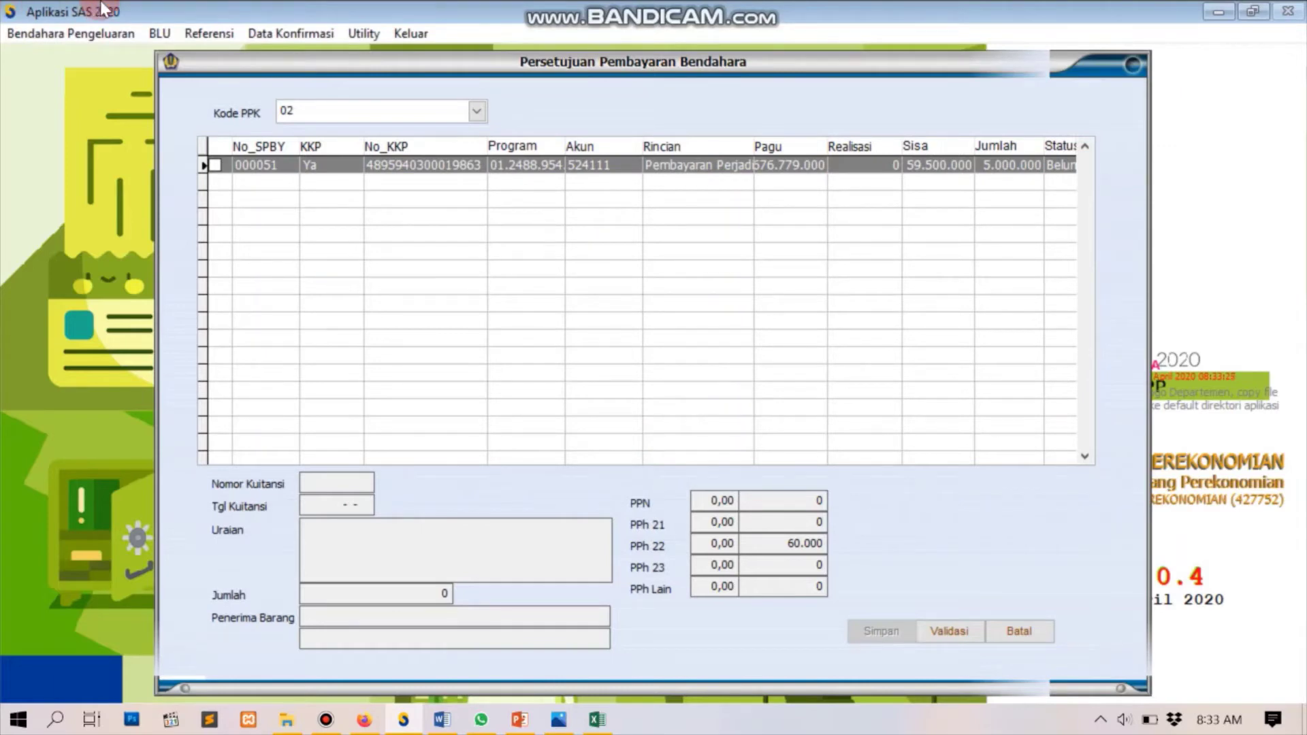
click(1021, 643)
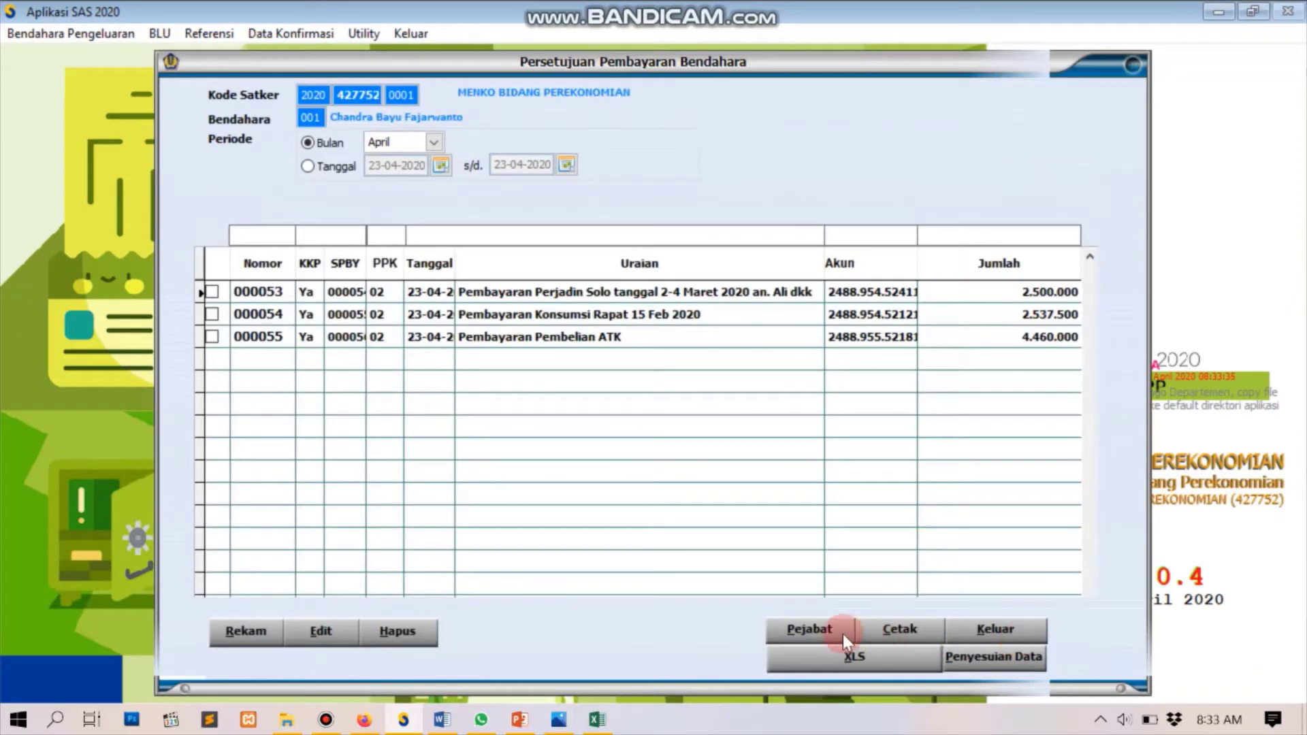
- Assign the treasurer as the Bendahara/BPP signing official for the receipts and close the official selection
click(829, 631)
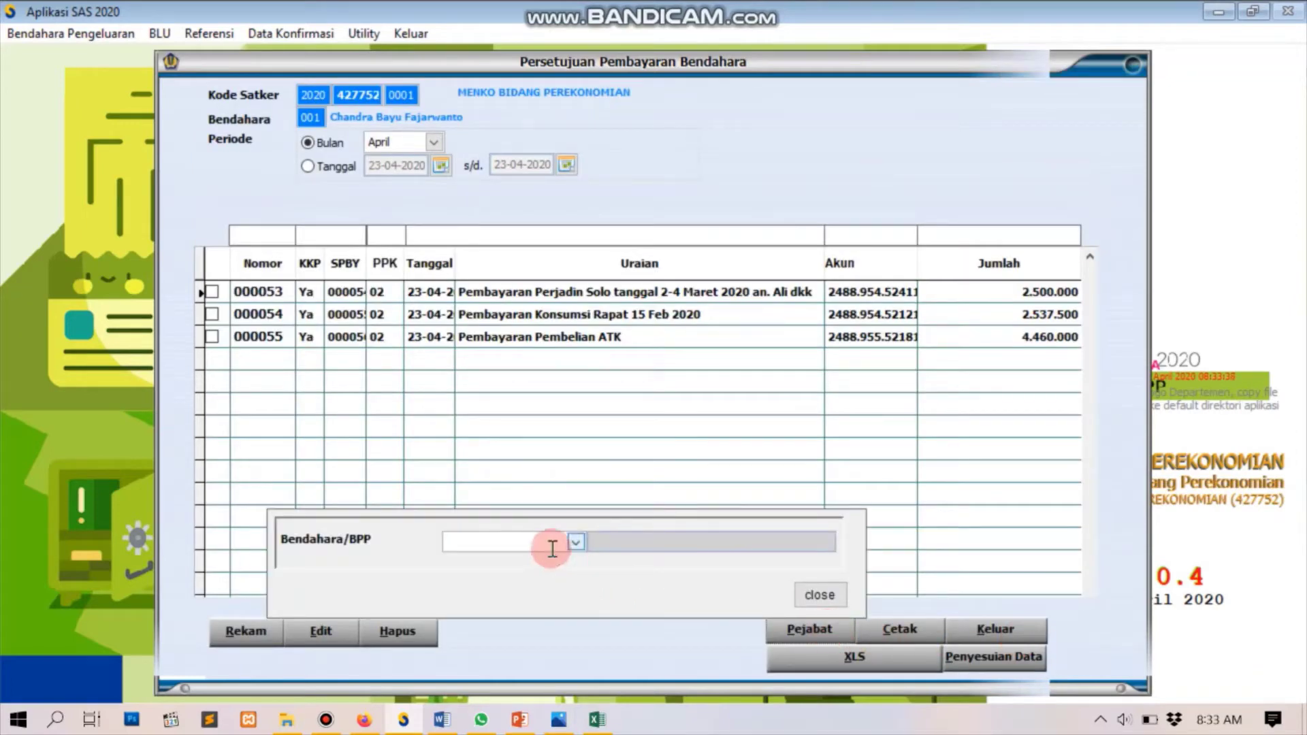
click(575, 541)
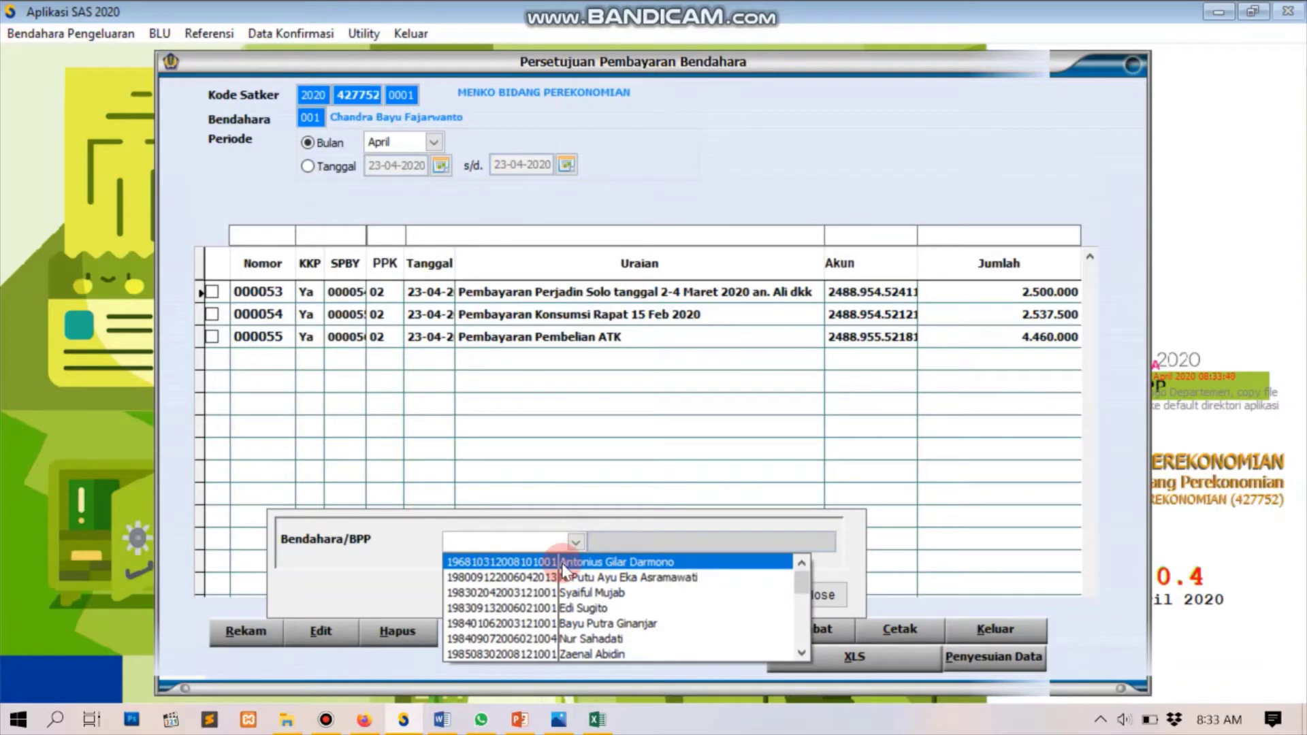
click(801, 653)
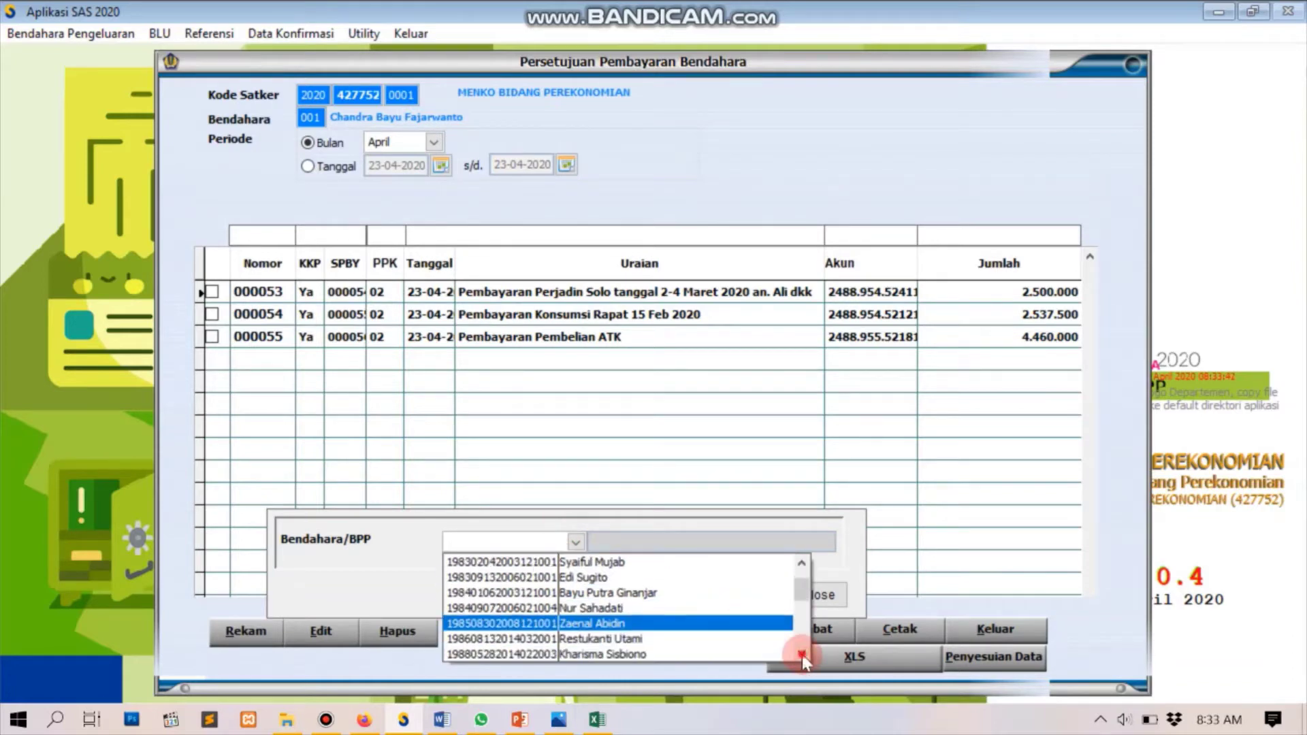
click(801, 653)
click(801, 655)
click(802, 655)
click(802, 655)
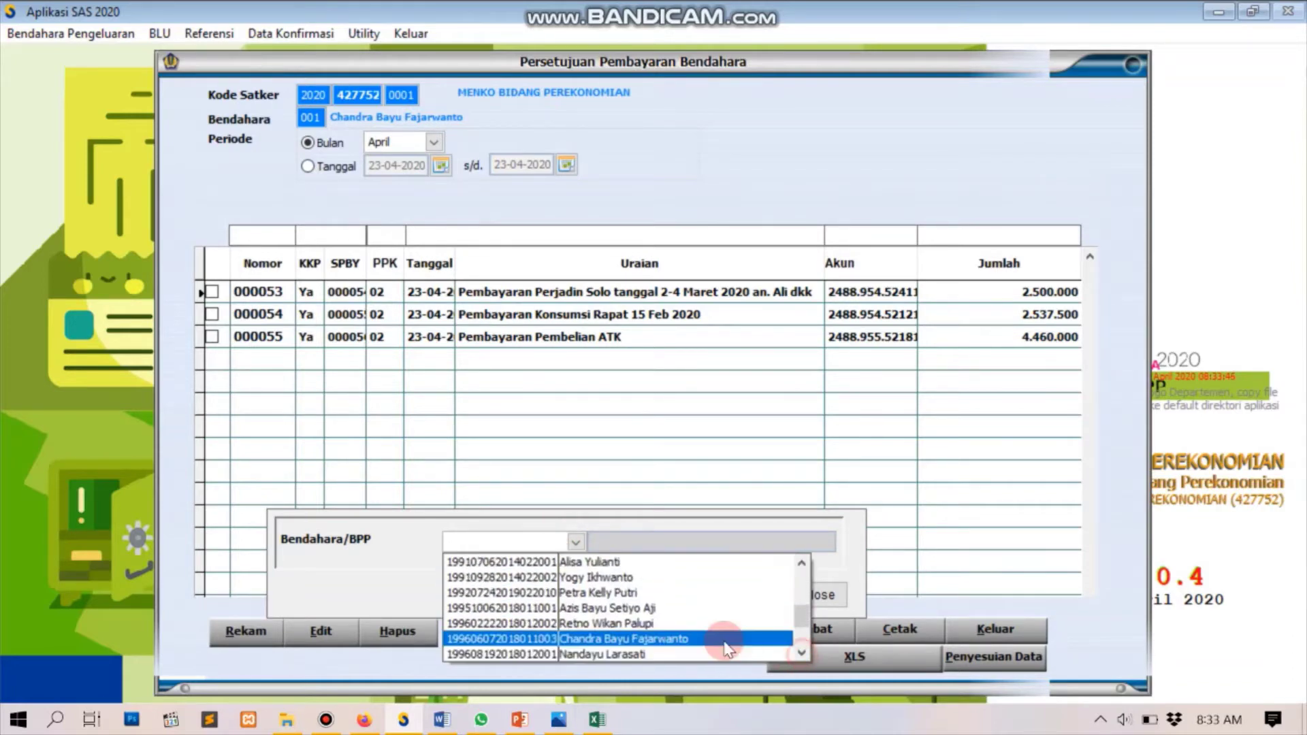
click(782, 638)
click(819, 594)
click(808, 632)
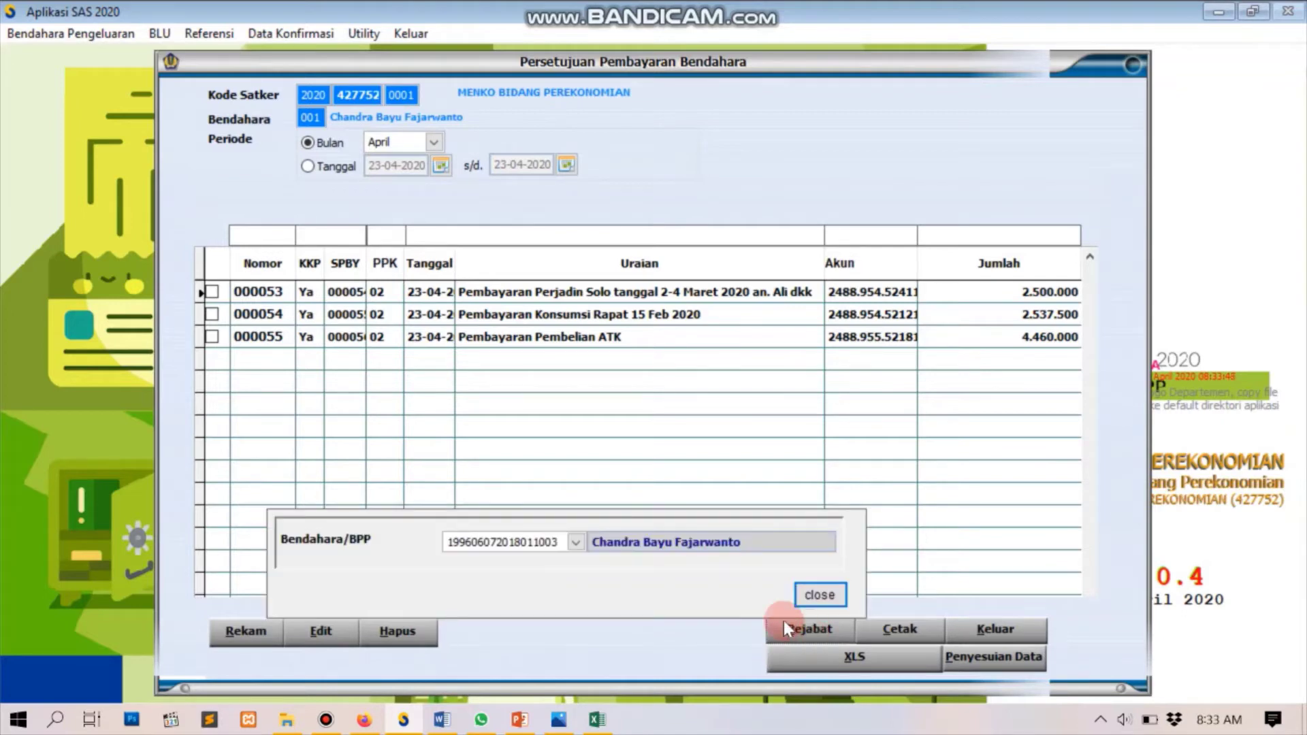
click(819, 594)
- Preview the printout of receipt 000053, review it down to the signature blocks, and close the preview
click(874, 625)
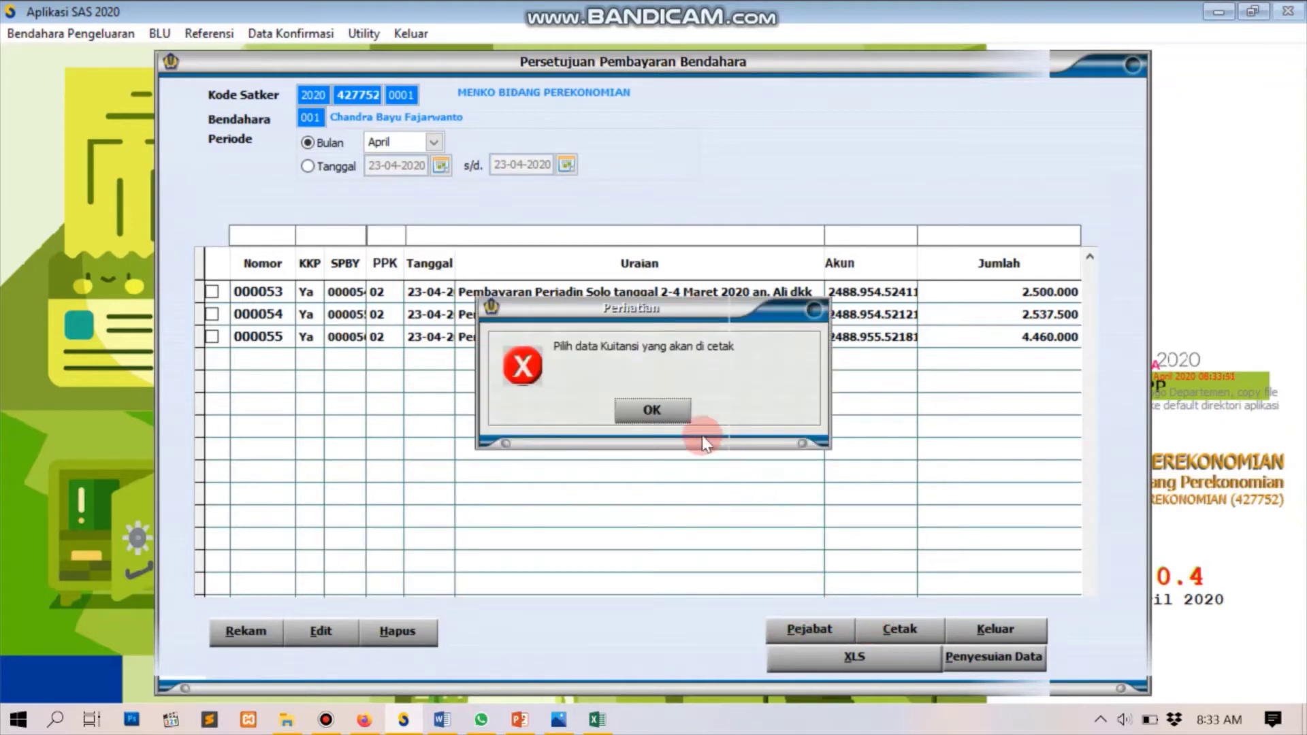
click(670, 415)
click(212, 293)
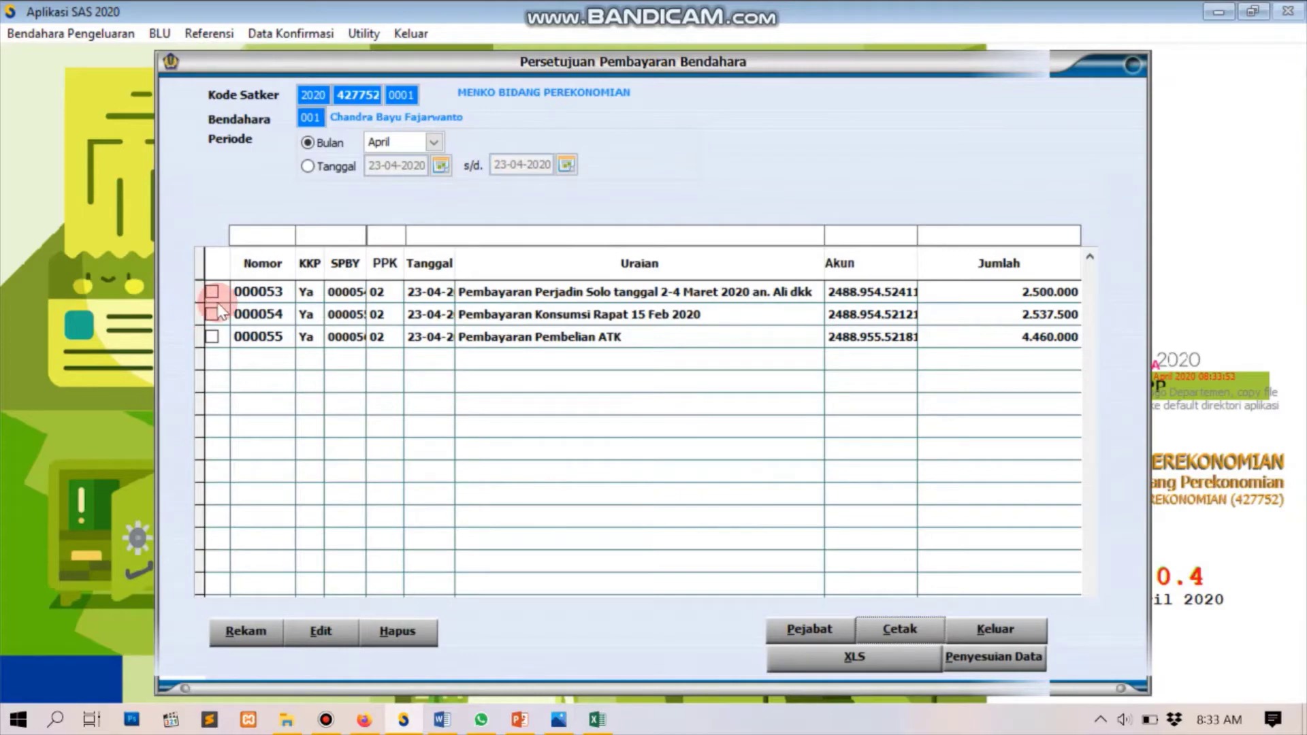
click(211, 291)
click(878, 622)
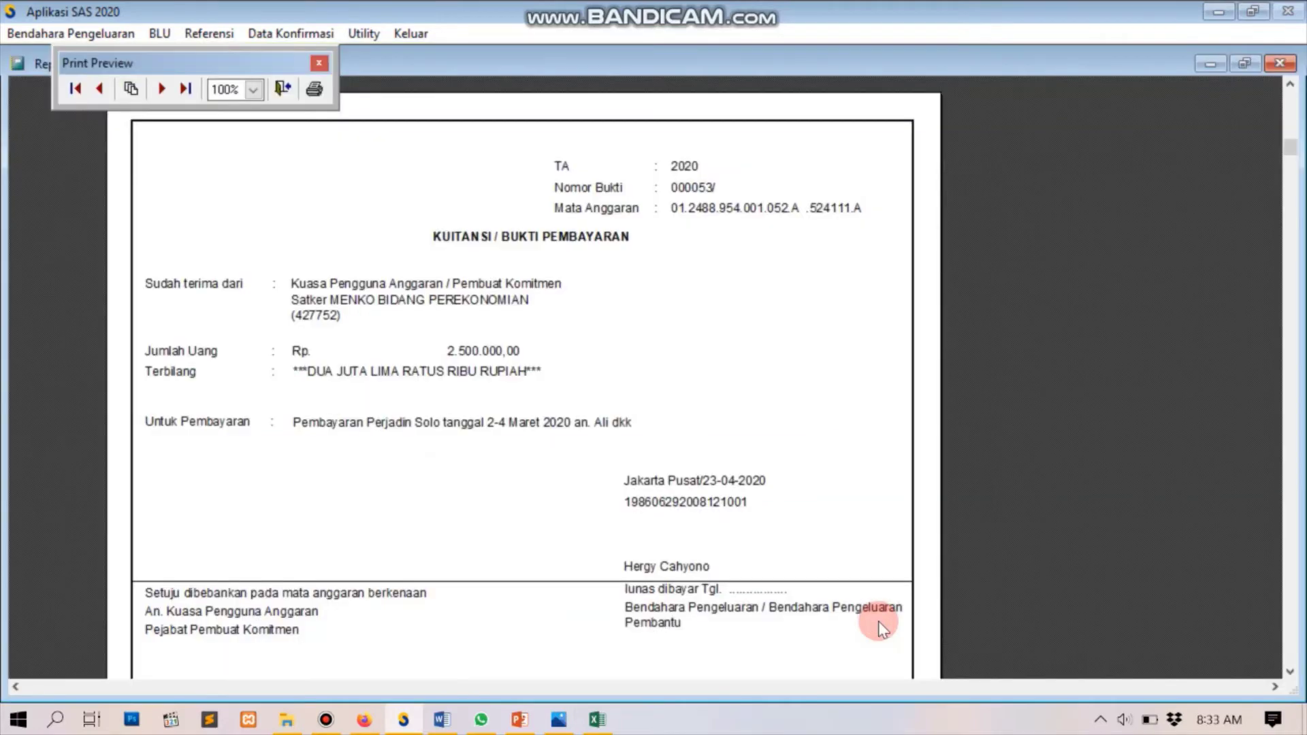
scroll(748, 541, down, 2)
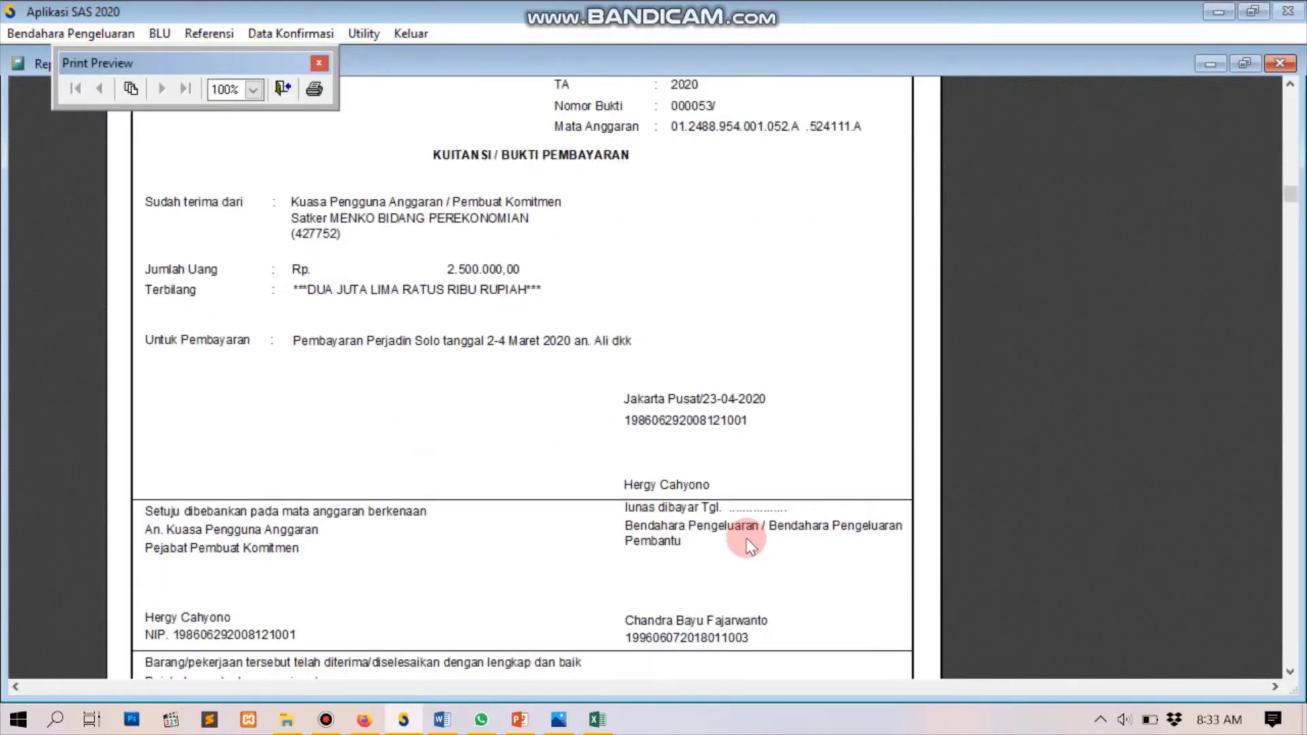
scroll(749, 543, down, 5)
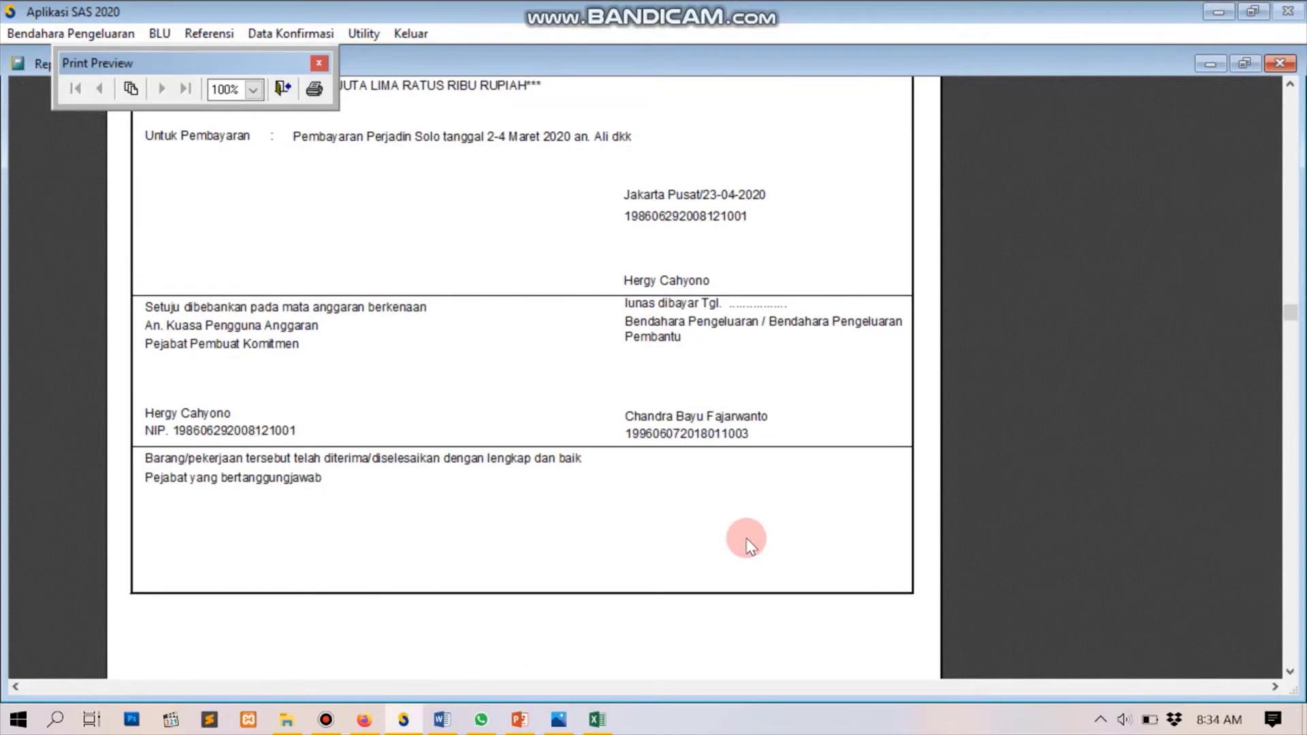
scroll(749, 545, up, 2)
scroll(748, 545, up, 3)
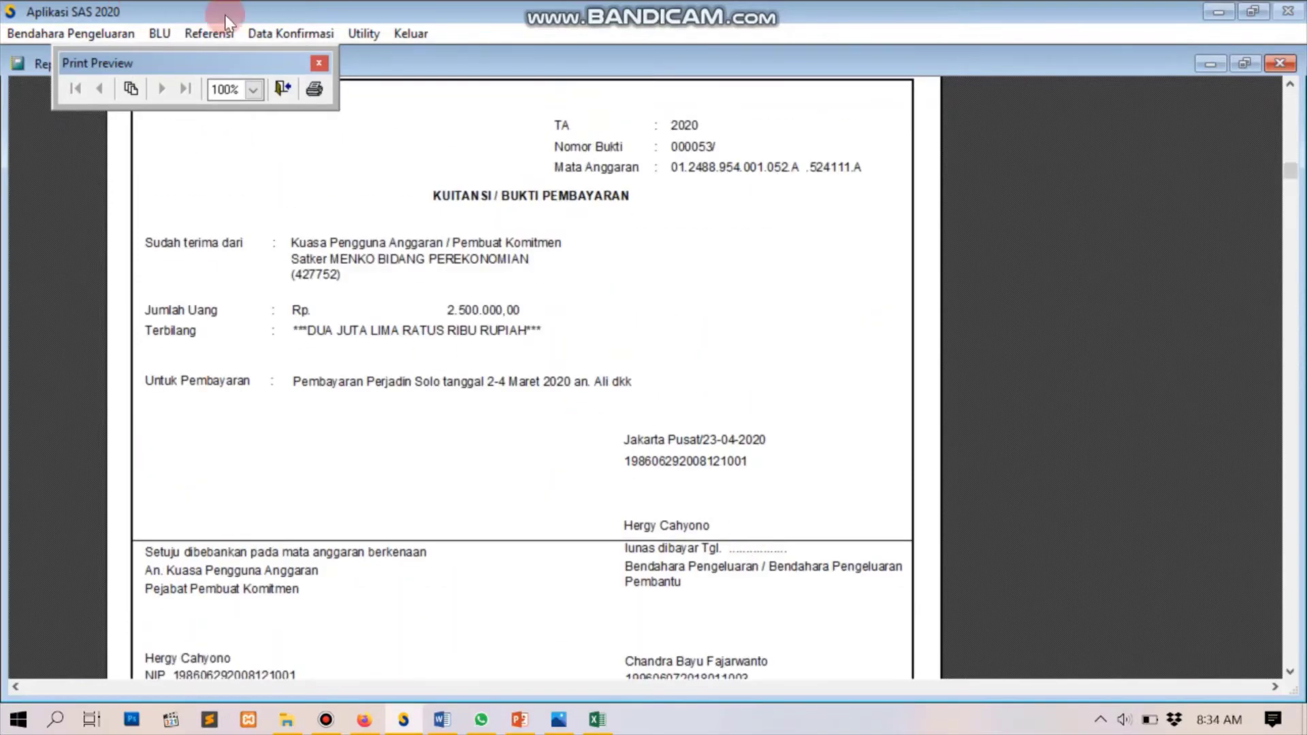
click(282, 89)
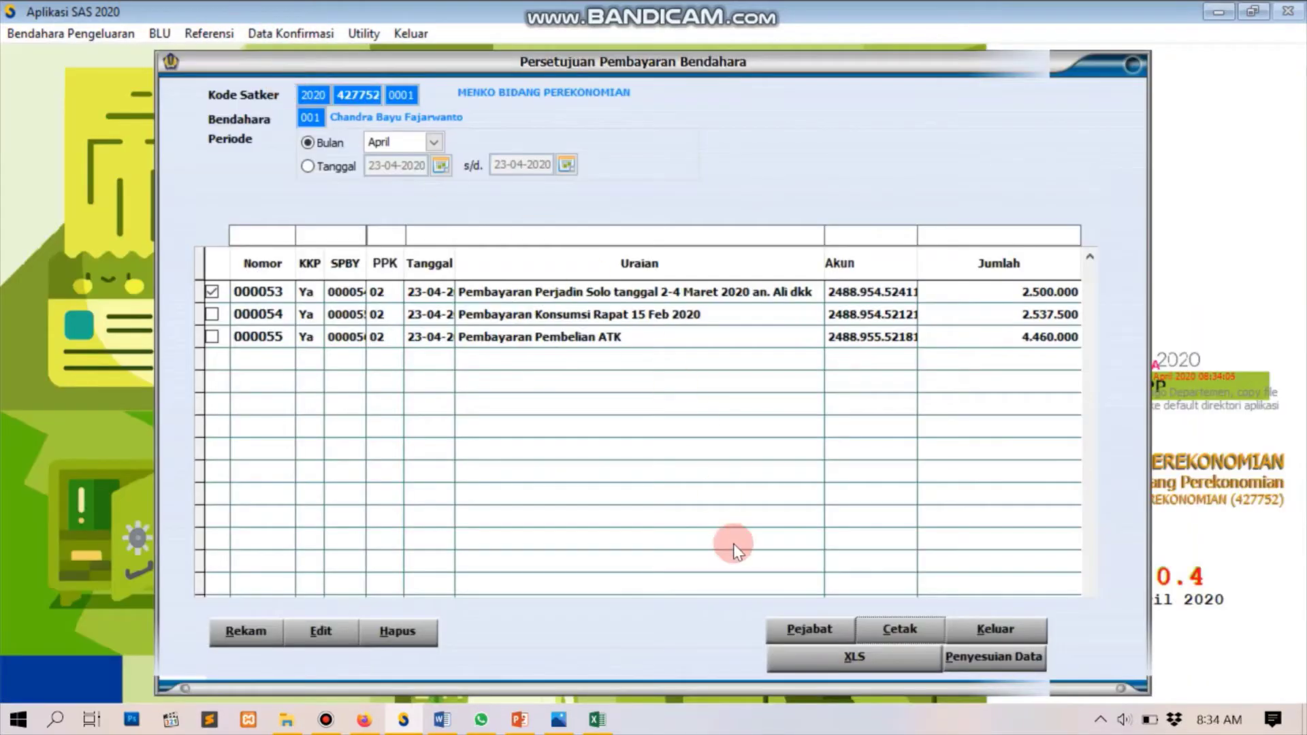
- Preview the printout of receipt 000054 alone, then close the preview and the receipt approval list
click(211, 293)
click(211, 313)
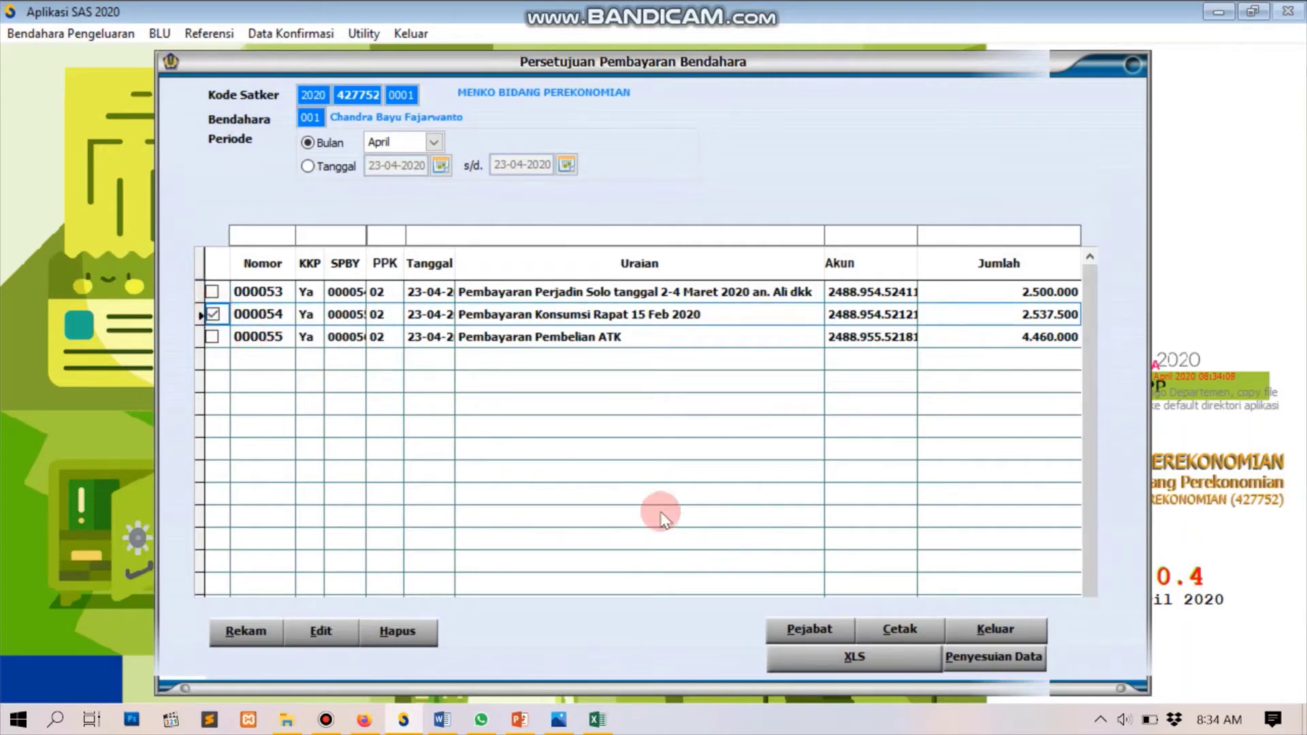
click(873, 630)
scroll(741, 544, down, 3)
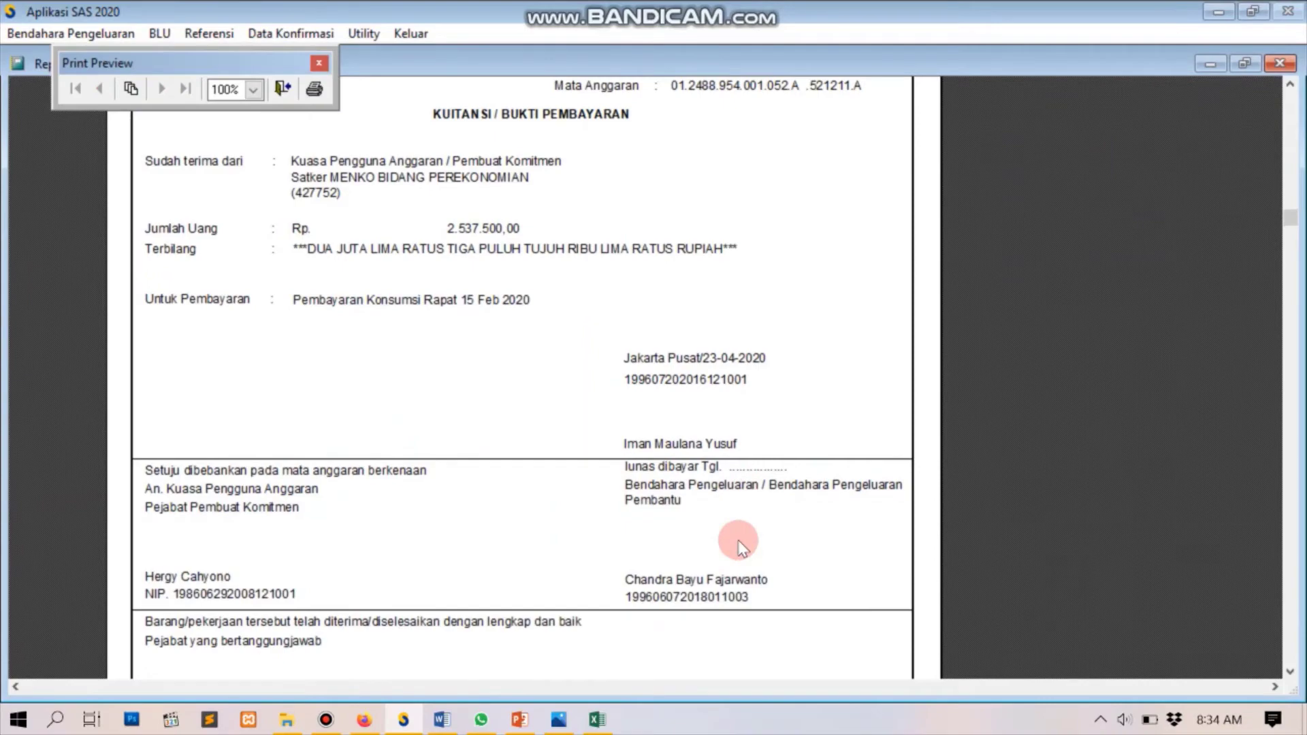
scroll(740, 545, up, 3)
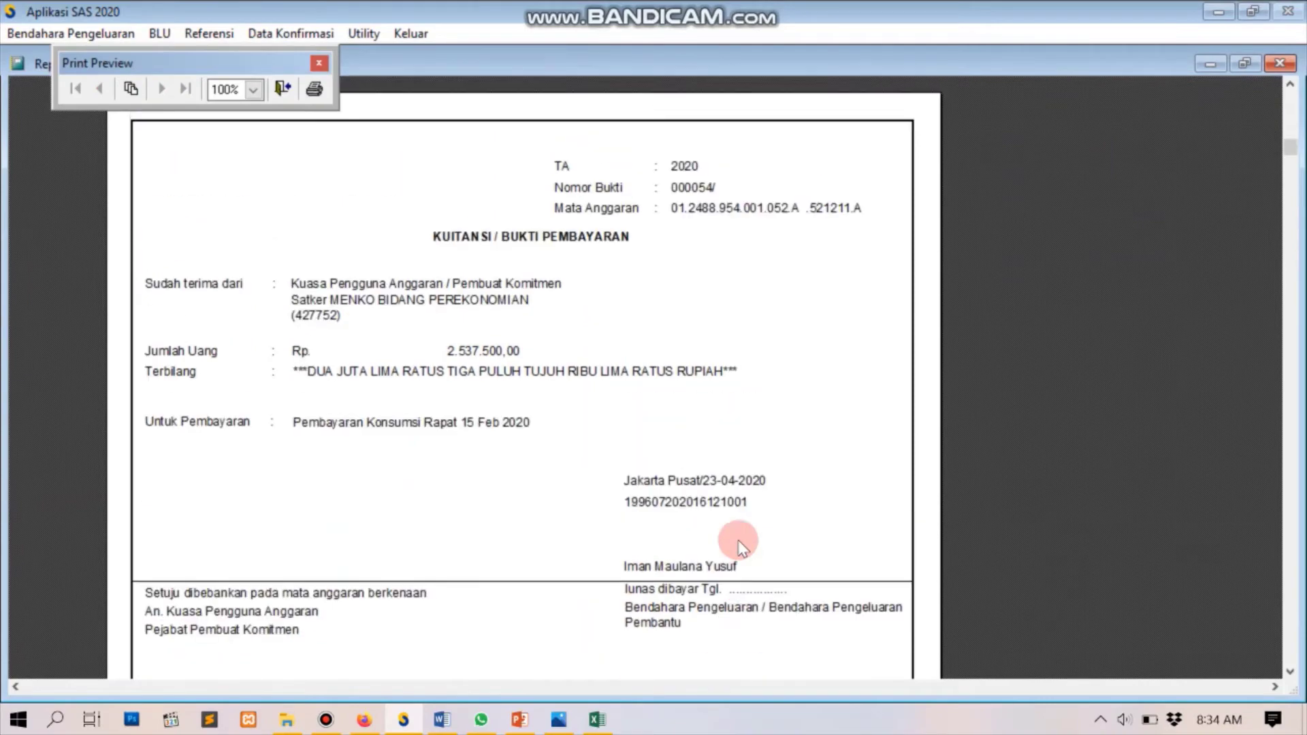
click(288, 91)
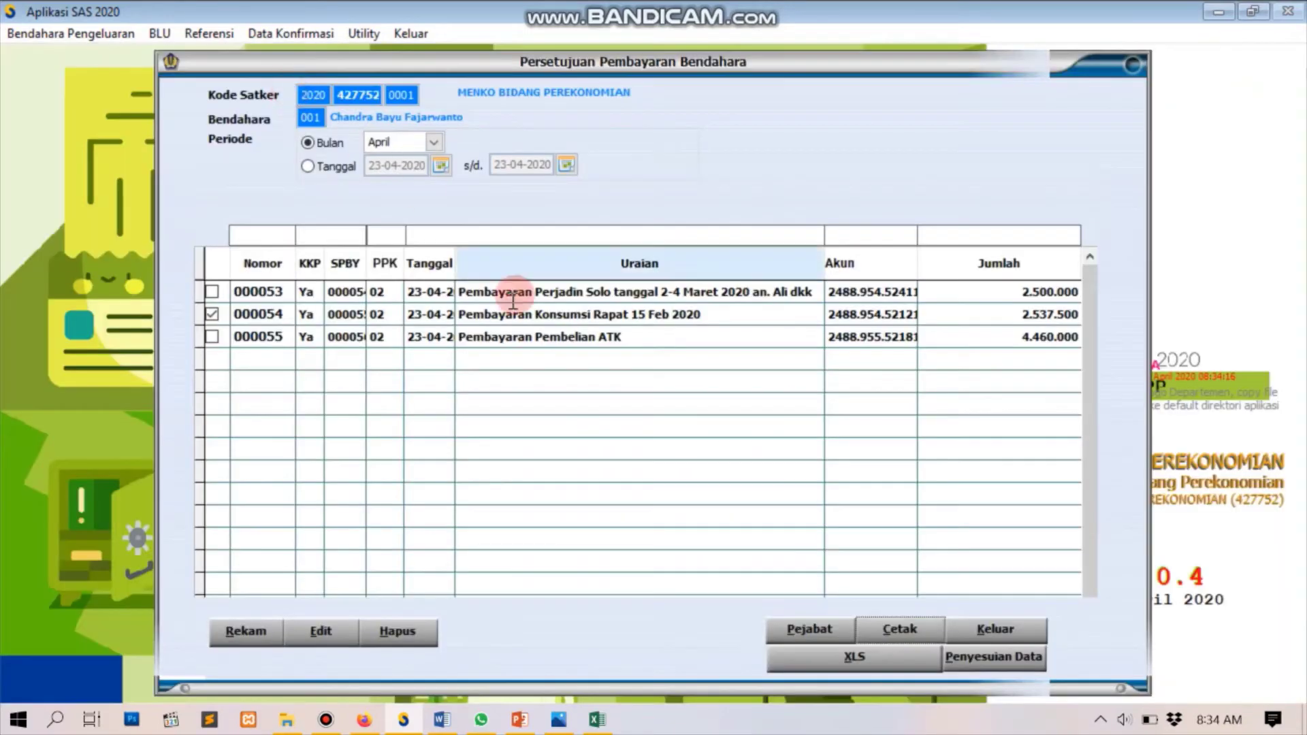
click(994, 630)
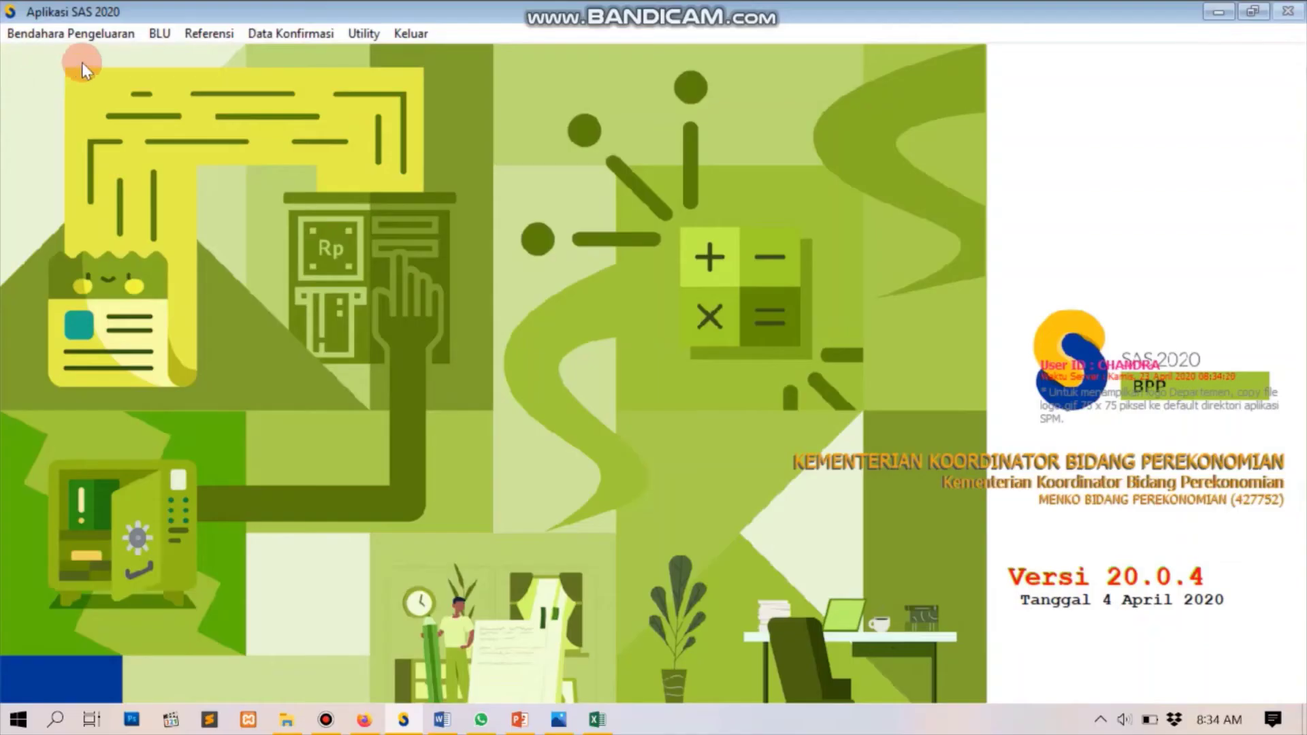
- Start recording a new entry in RUH Transaksi with transaction type 58, Transaksi KKP
click(119, 33)
click(90, 136)
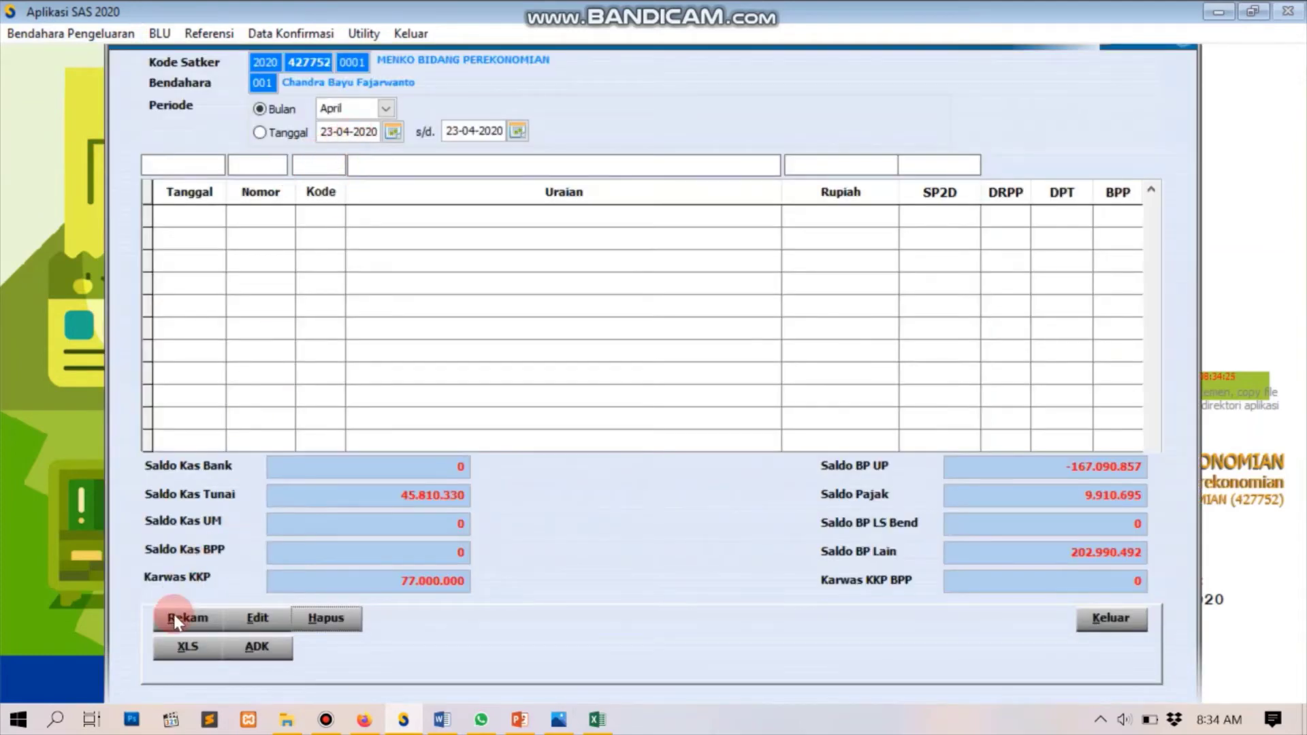
click(176, 620)
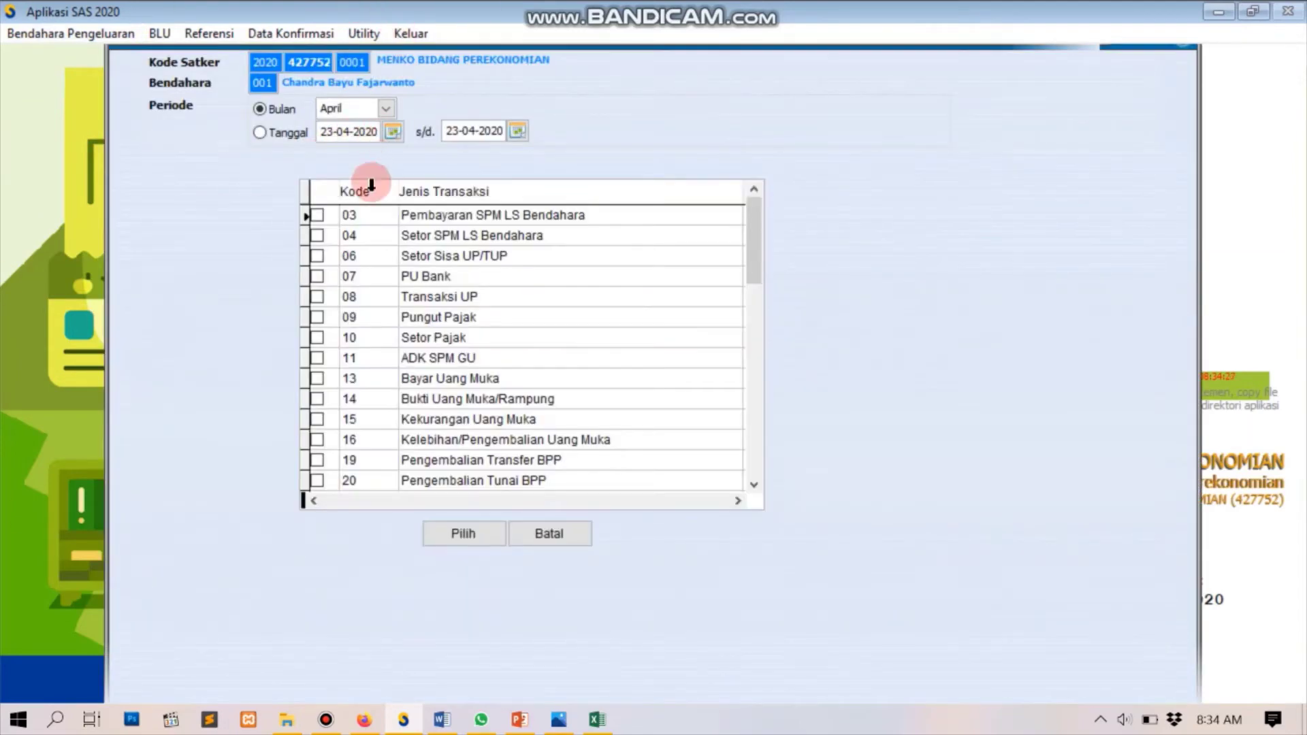
click(757, 239)
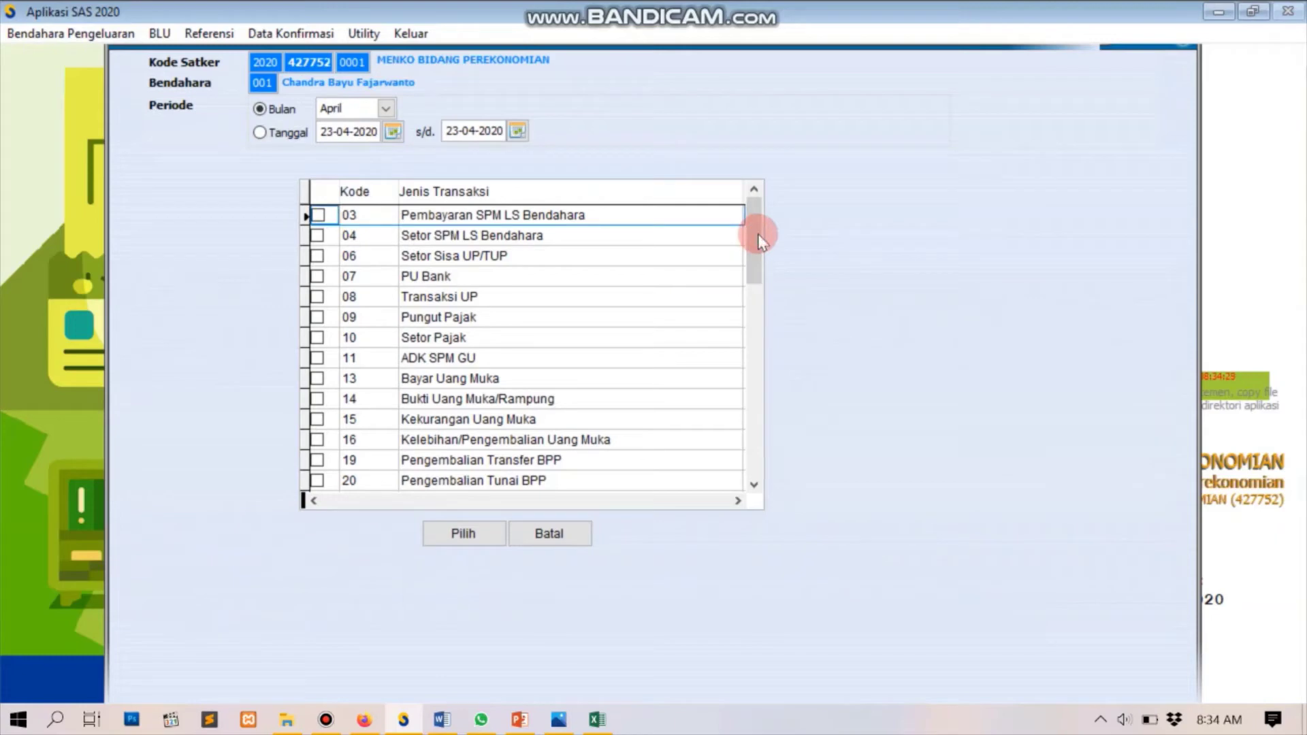
click(326, 320)
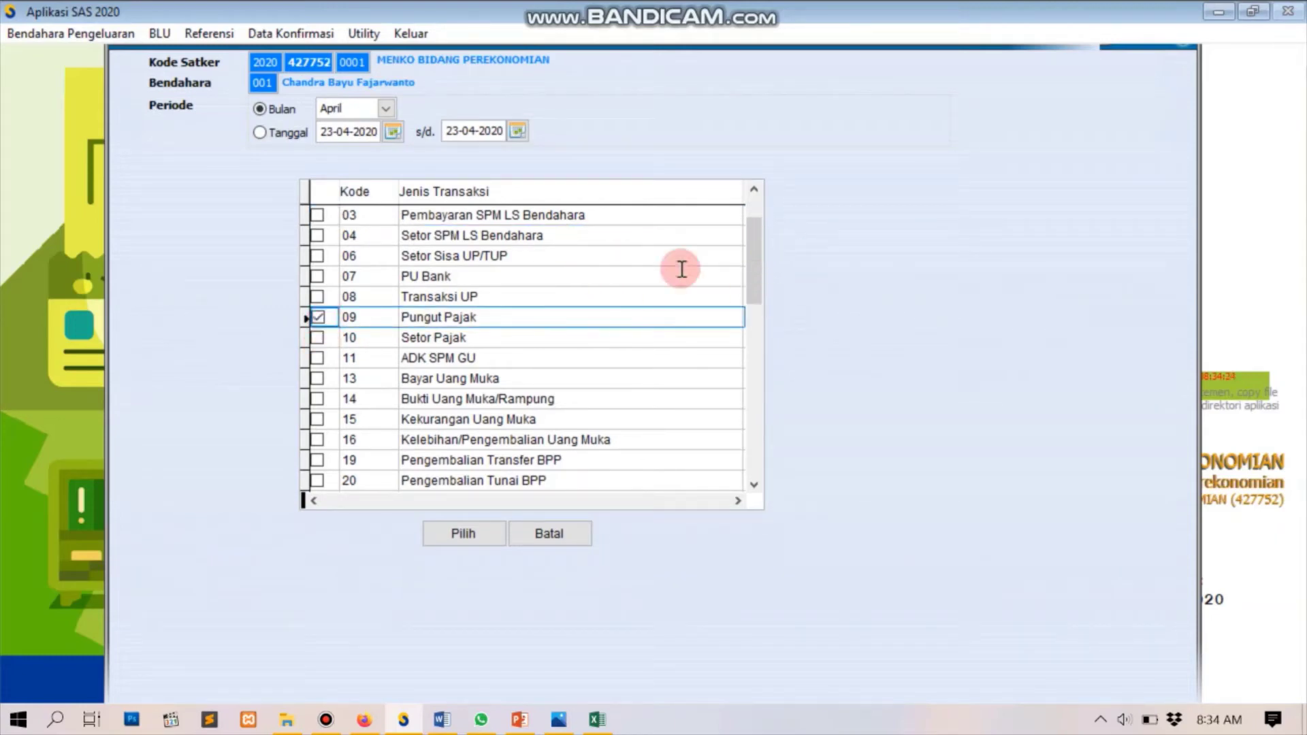
drag(753, 231, 702, 357)
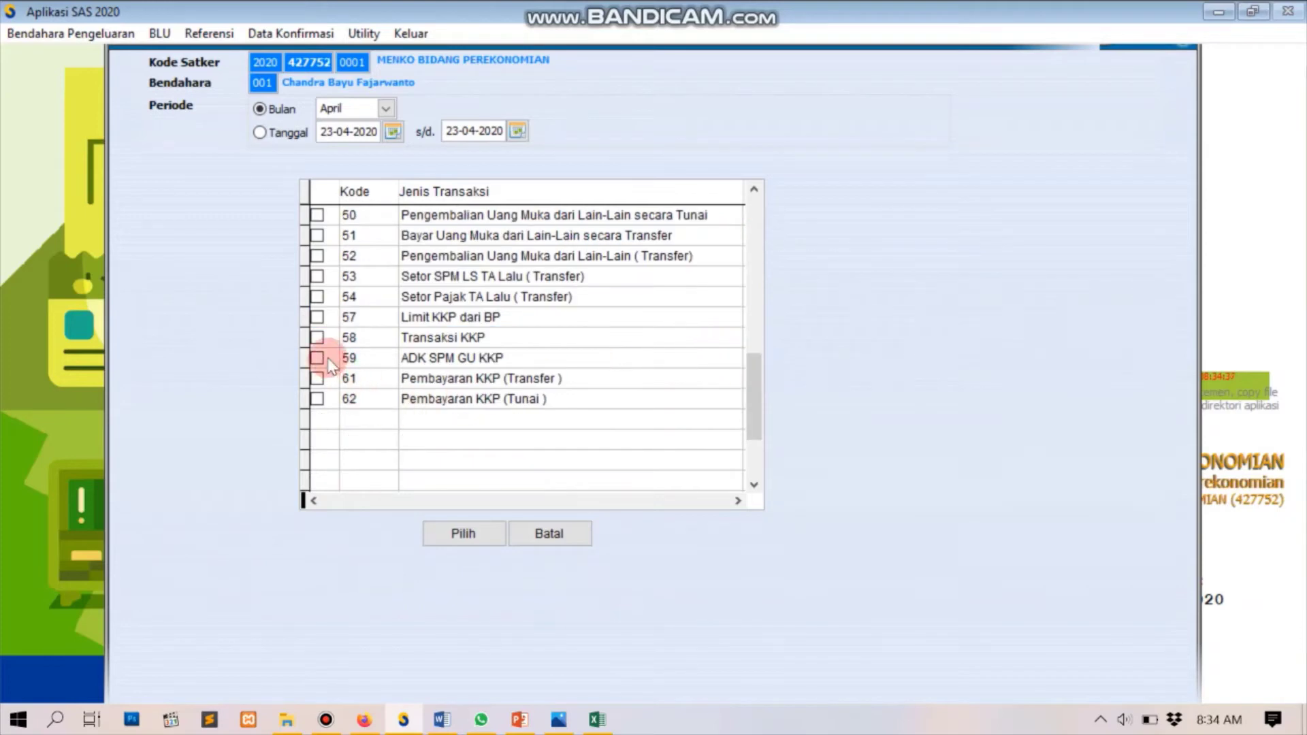
click(318, 337)
click(457, 534)
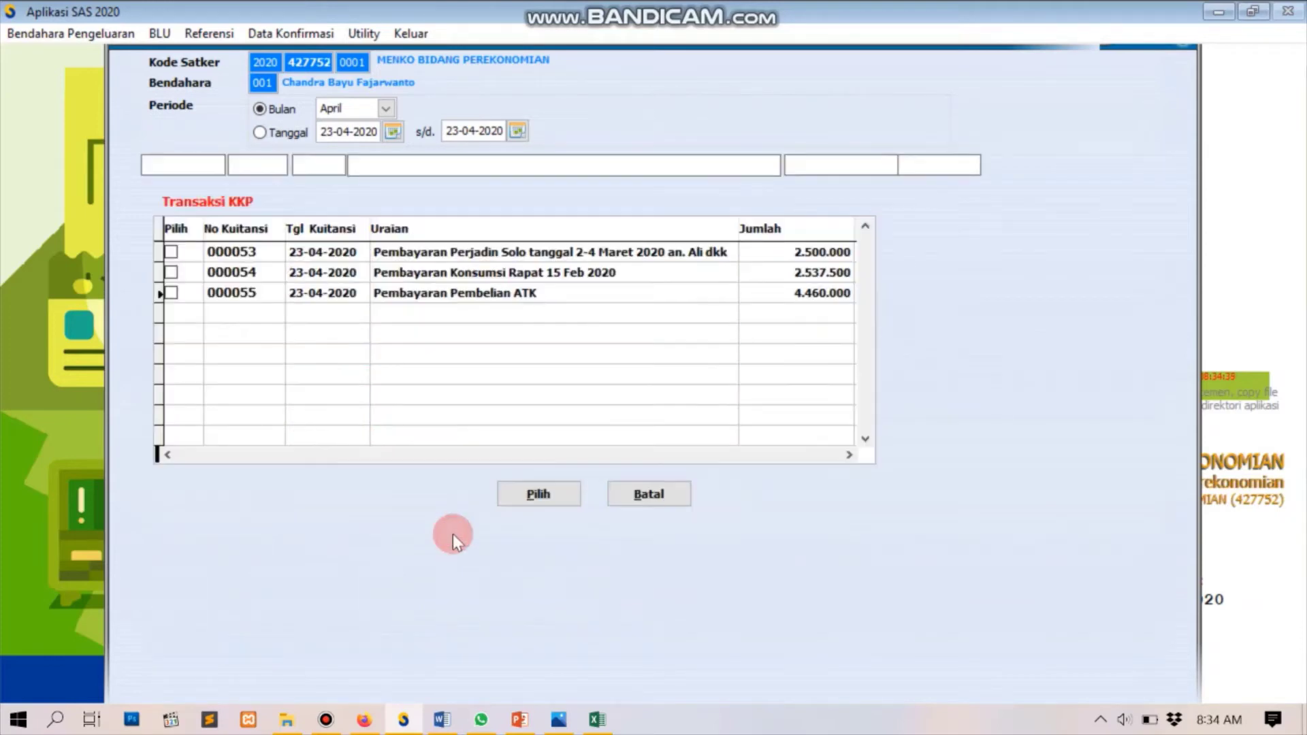
- Record the KKP transaction for receipt 000053 with book date 23-04-2020 and save it
click(180, 251)
click(520, 492)
click(417, 228)
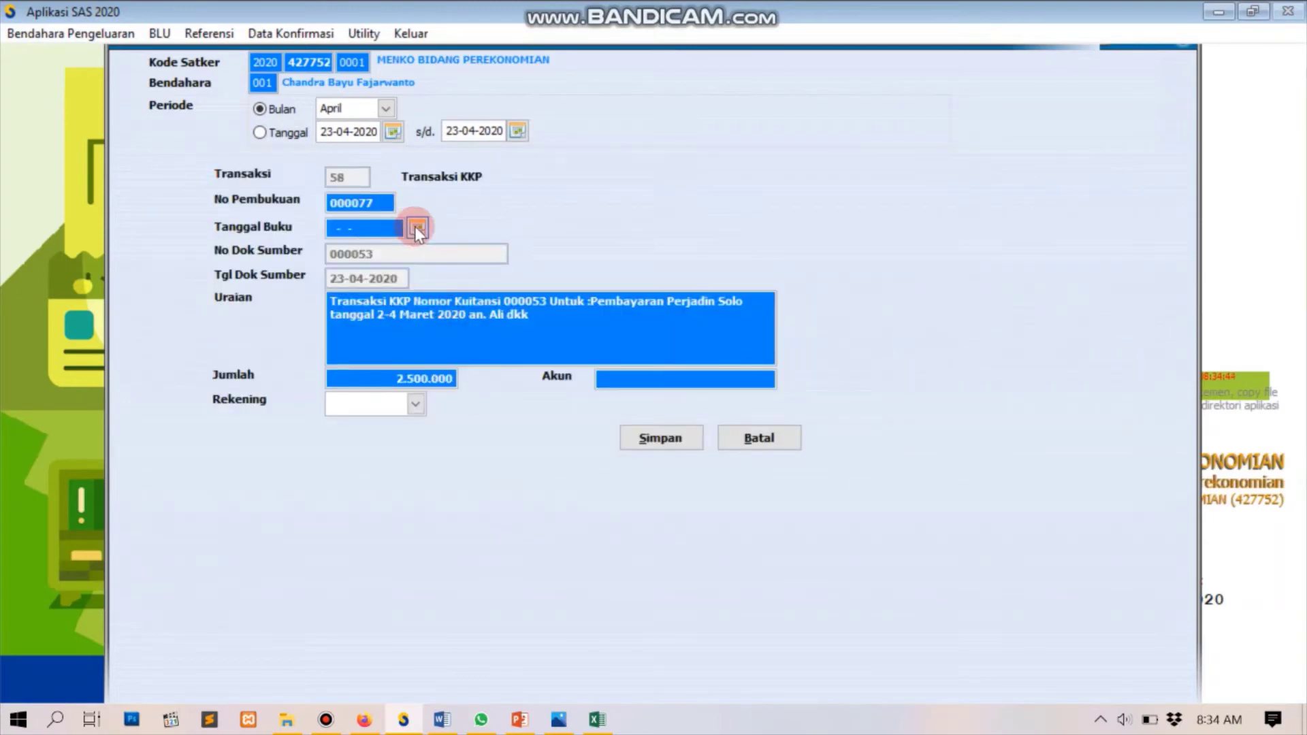
click(505, 327)
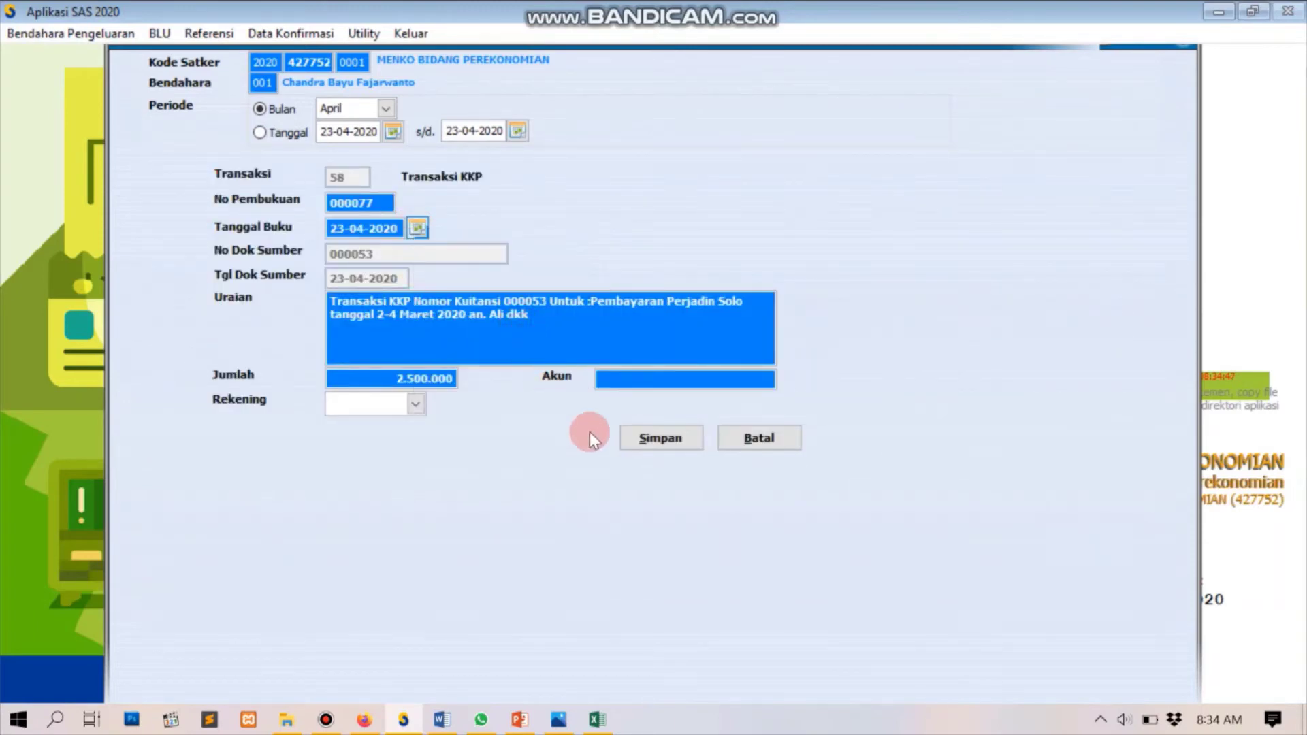
click(643, 441)
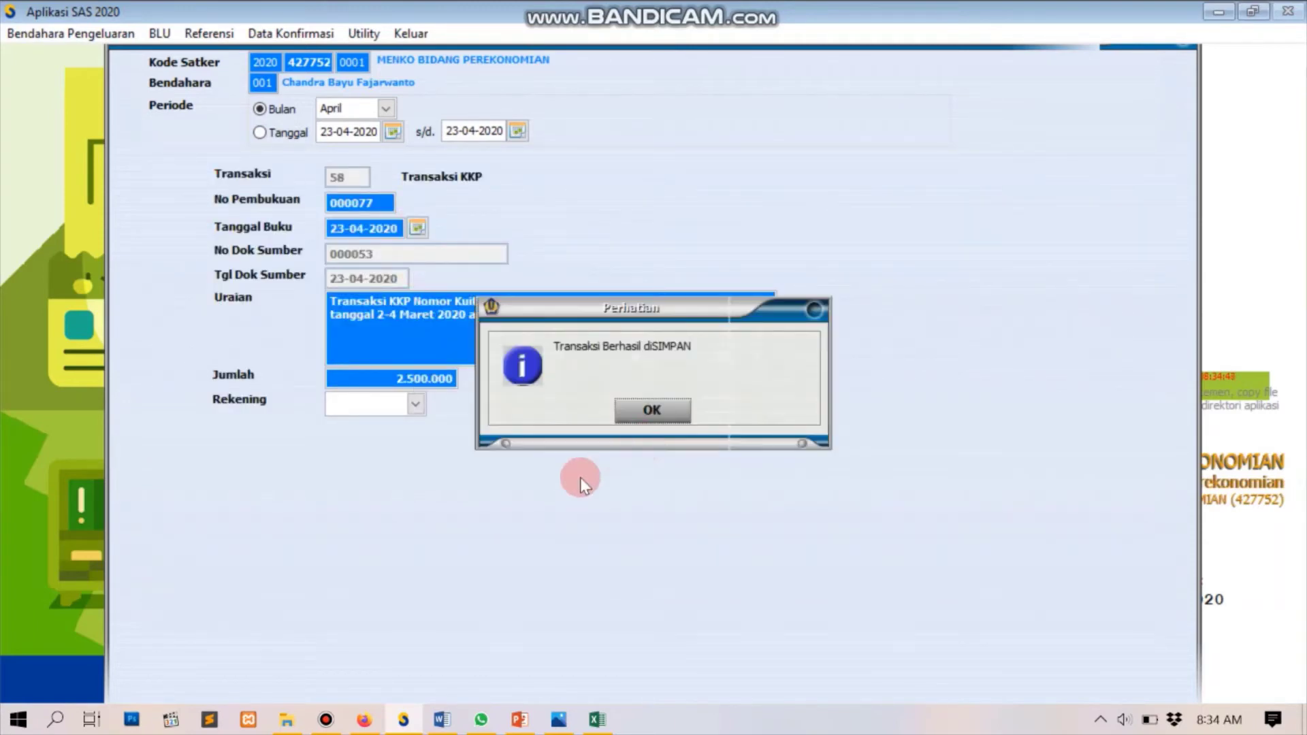
click(648, 420)
- Record and save another type 58 KKP transaction for receipt 000054, with book date 23-04-2020
click(194, 620)
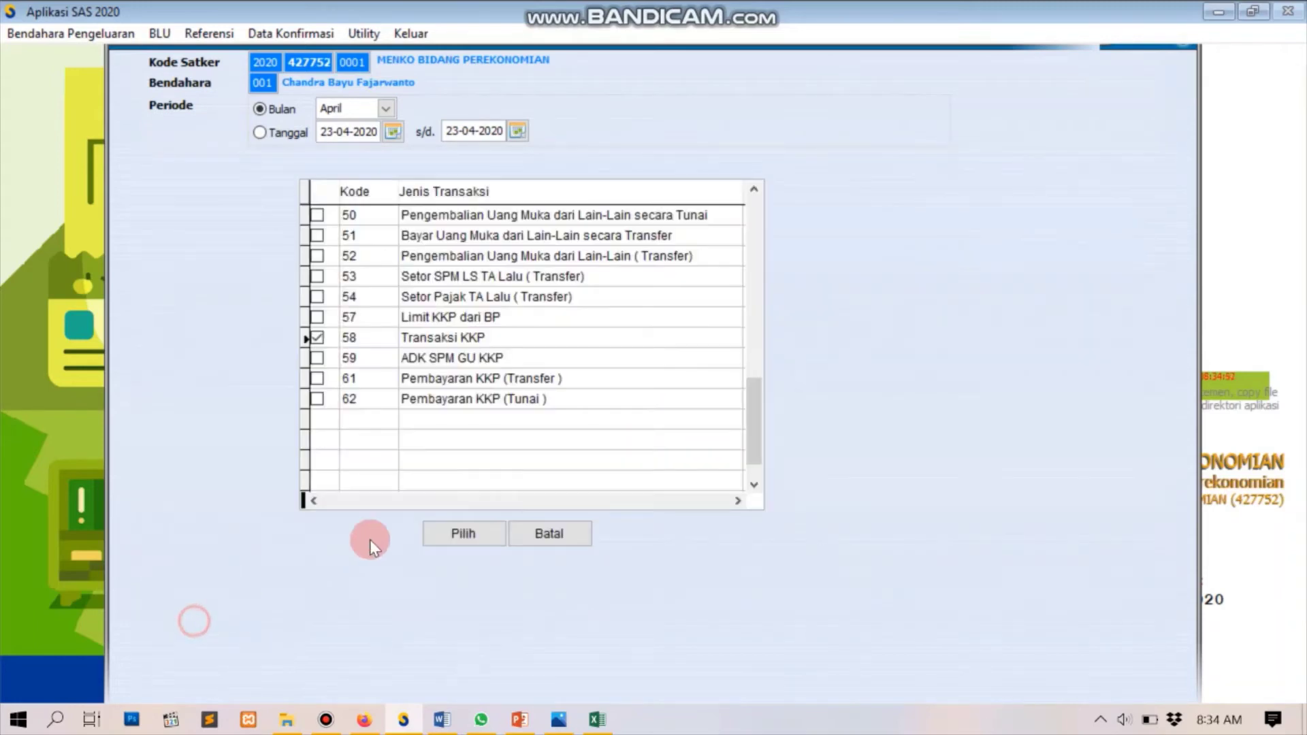
click(463, 533)
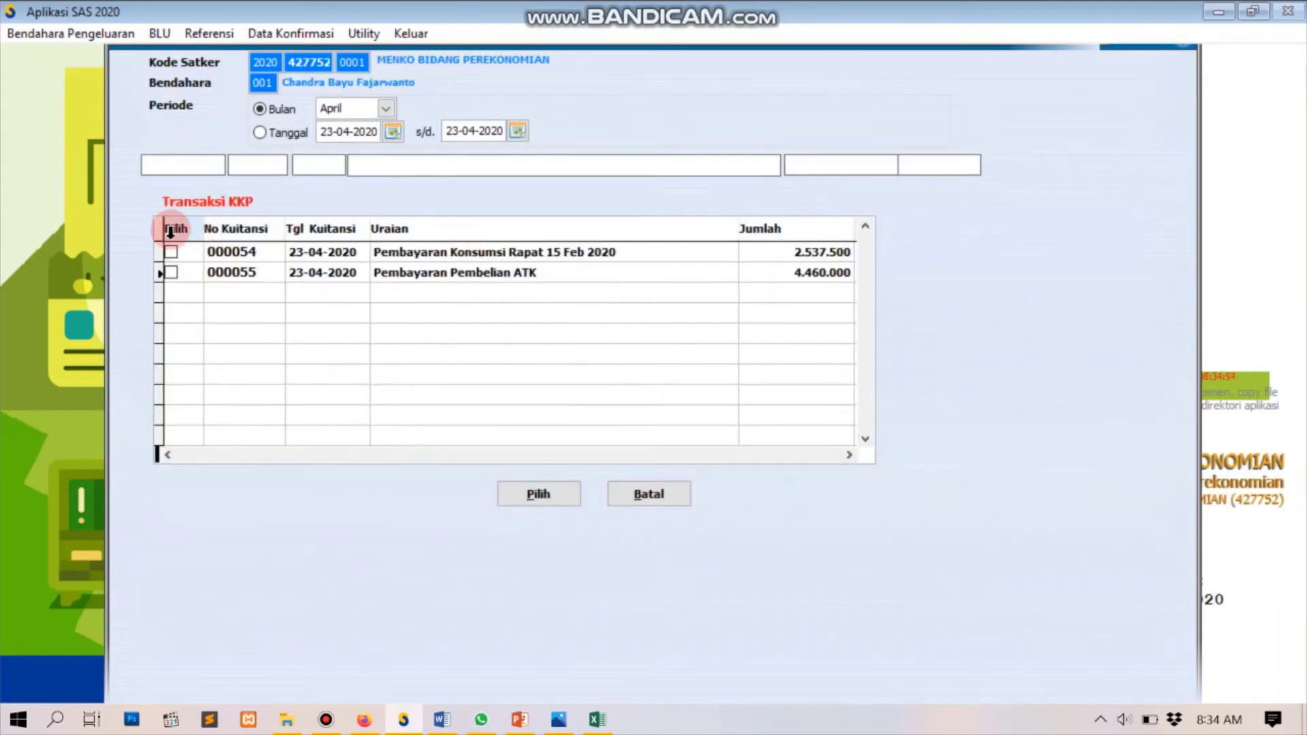
click(171, 252)
click(538, 493)
click(417, 228)
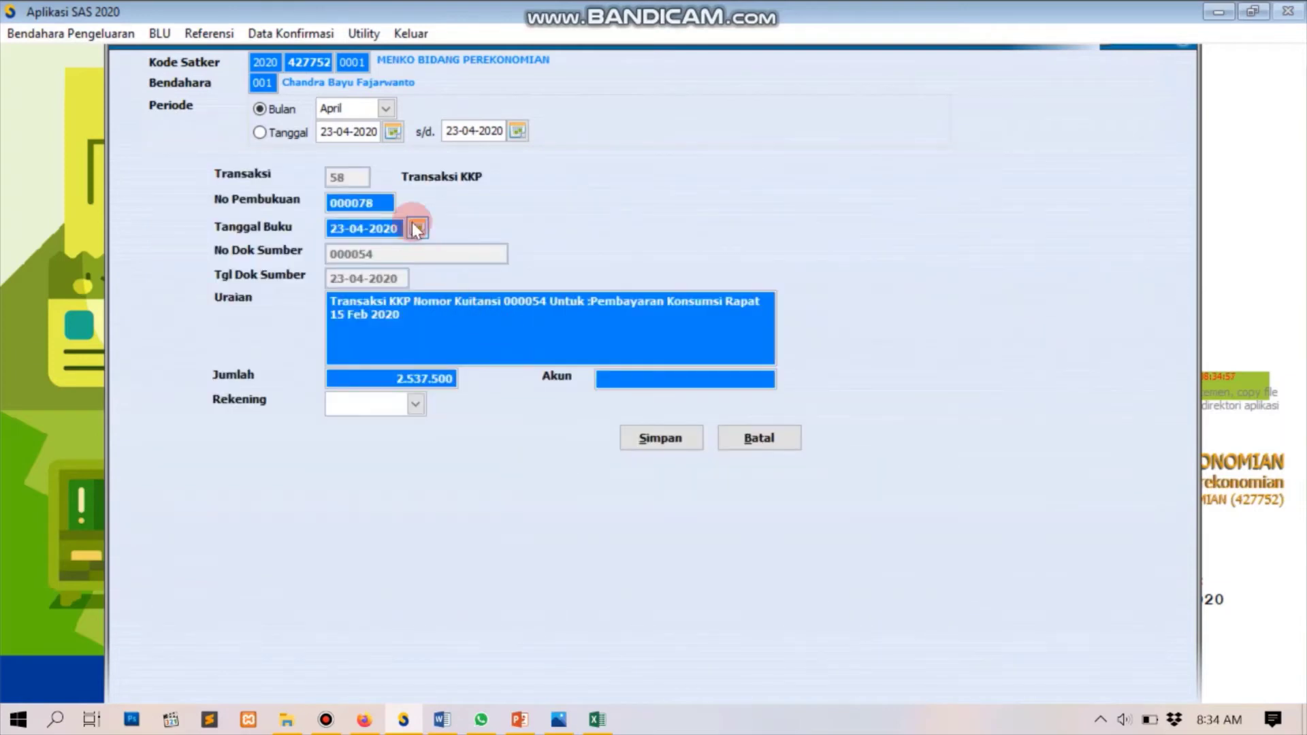
click(661, 437)
click(649, 410)
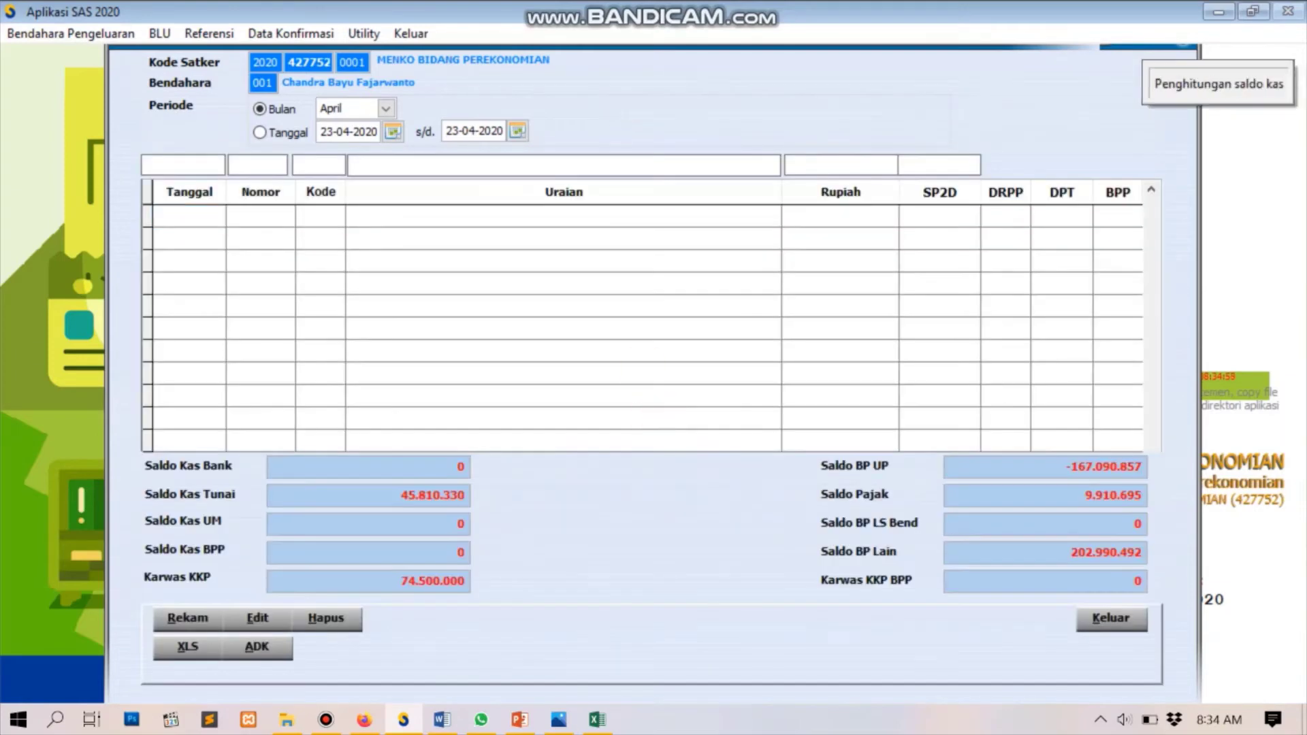
- Record and save the type 58 KKP transaction for receipt 000055, then close the transaction list
click(190, 618)
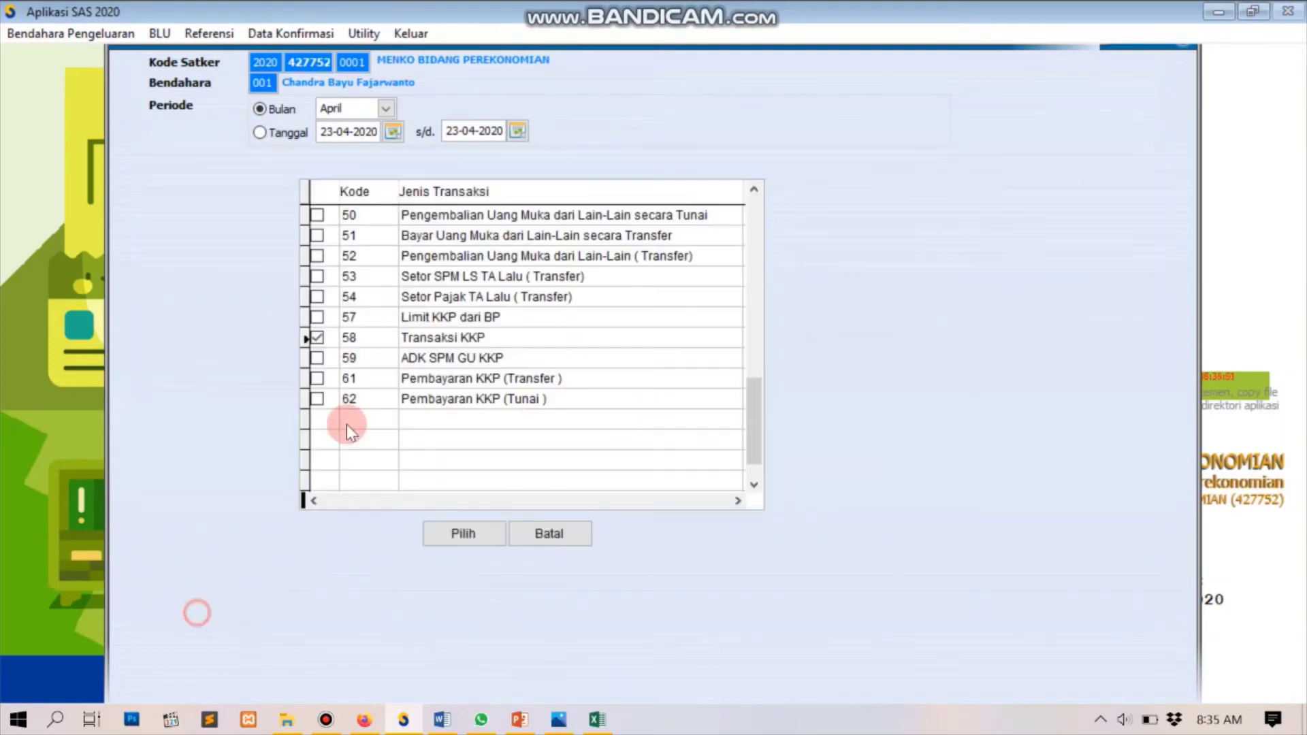
click(477, 537)
click(172, 252)
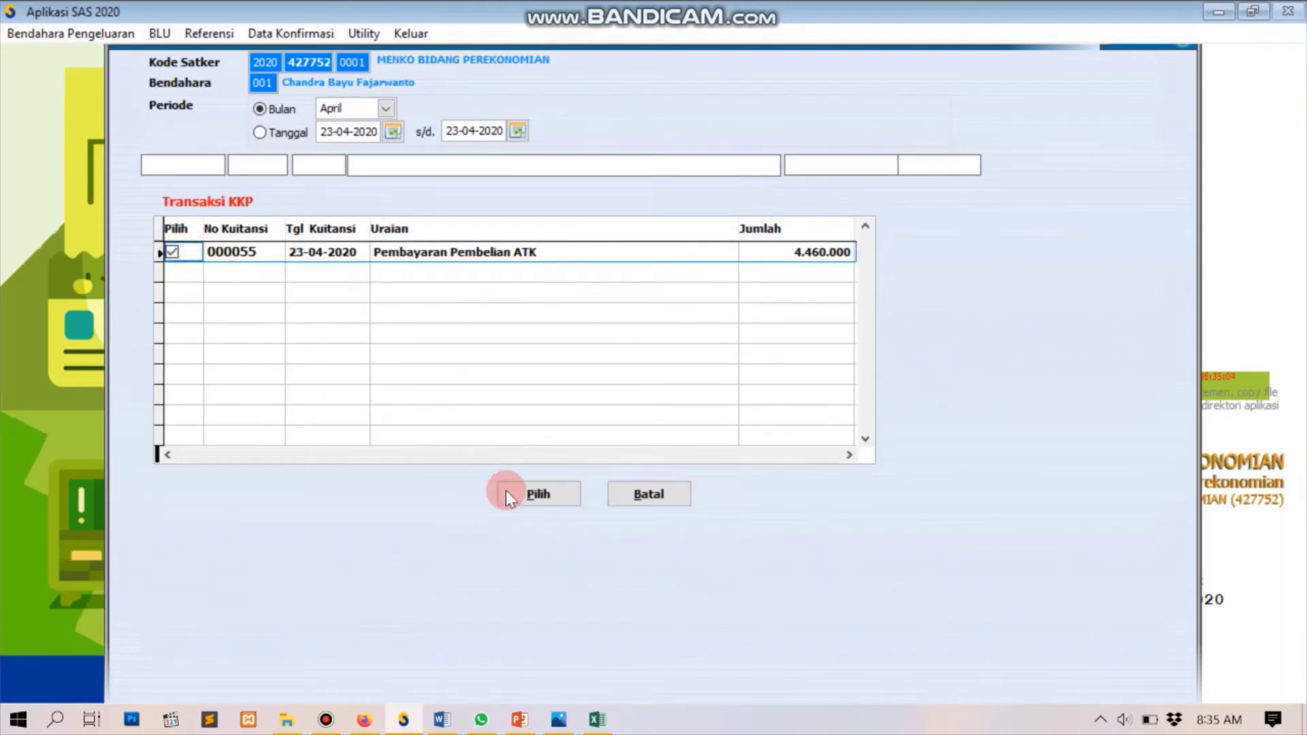
click(505, 491)
click(636, 435)
click(633, 410)
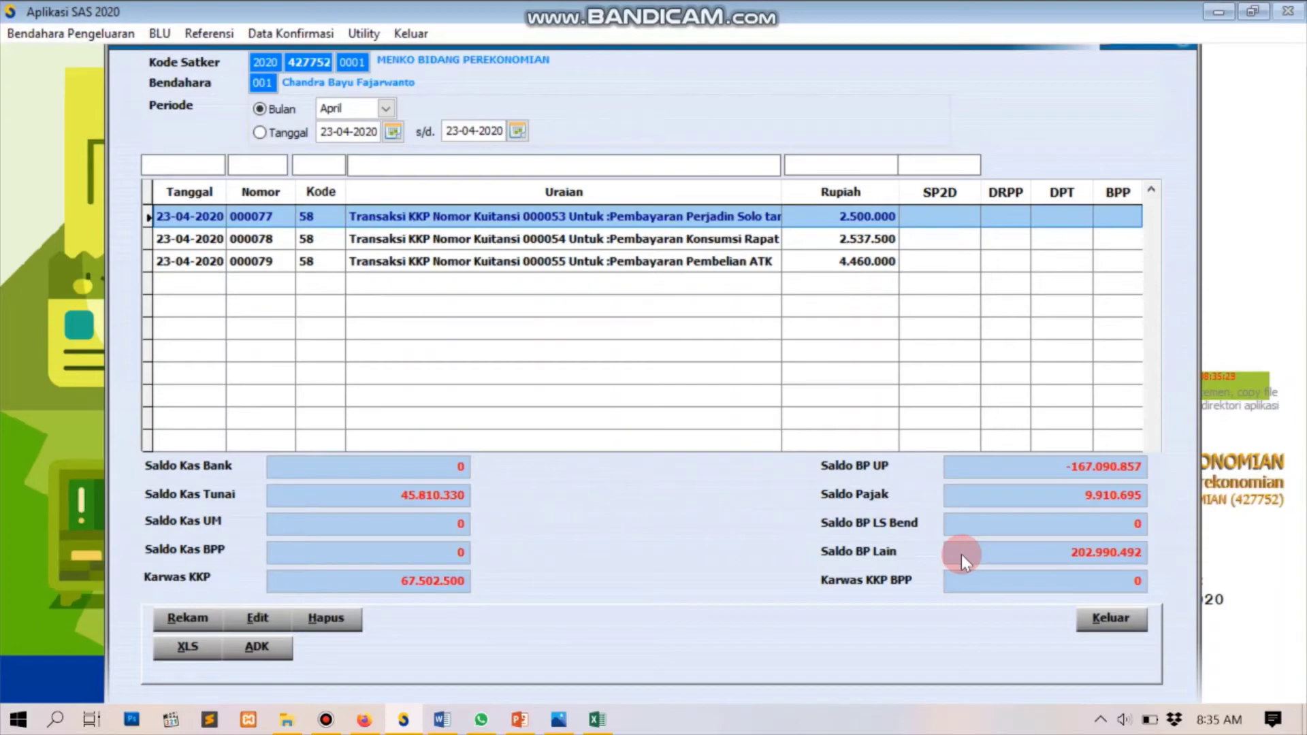
click(1106, 617)
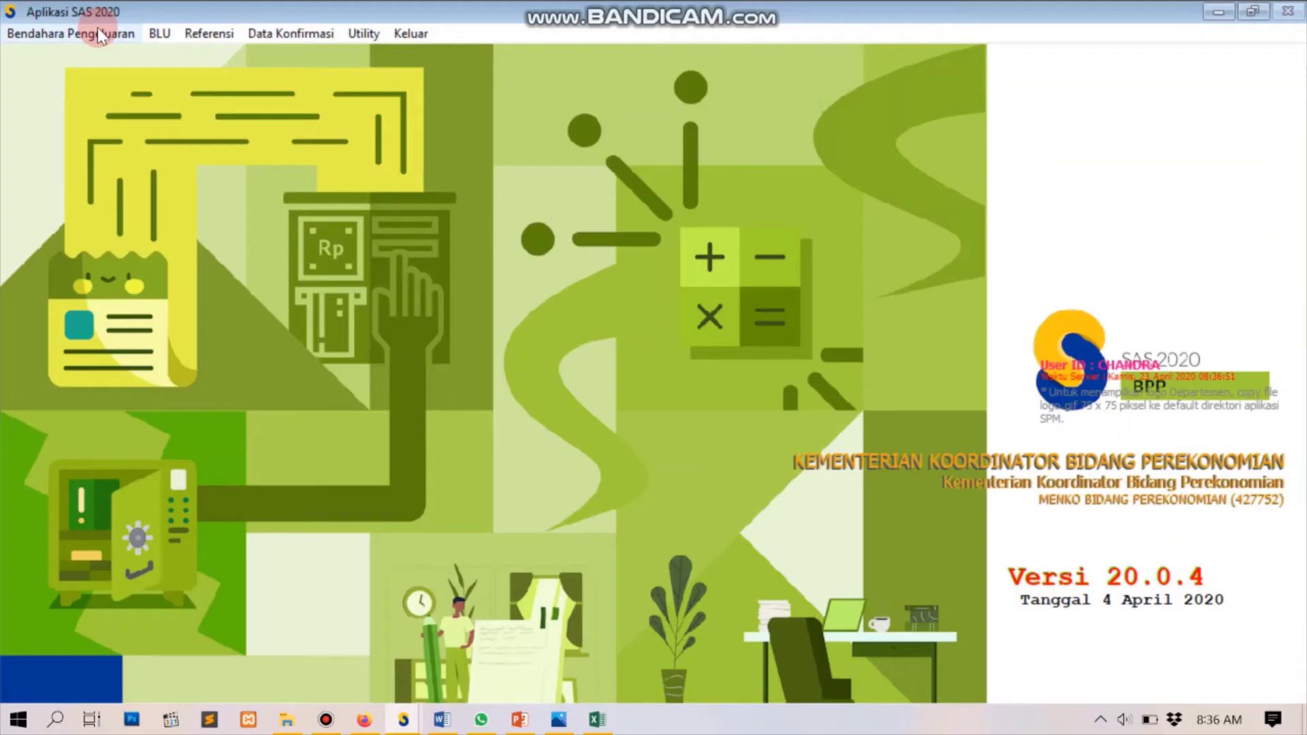
- Start a new transaction expenditure list (DPT) record and set its PPK to 02 Biro Umum
click(97, 28)
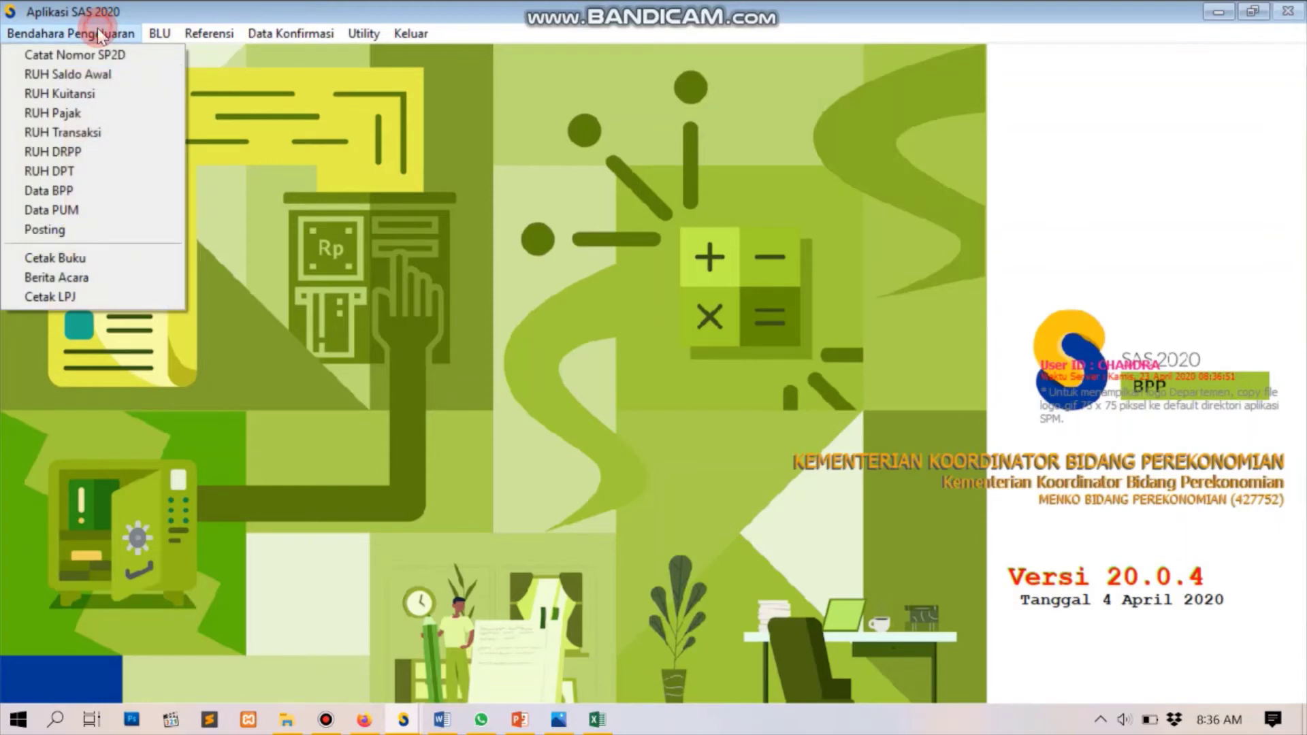
click(68, 171)
click(316, 592)
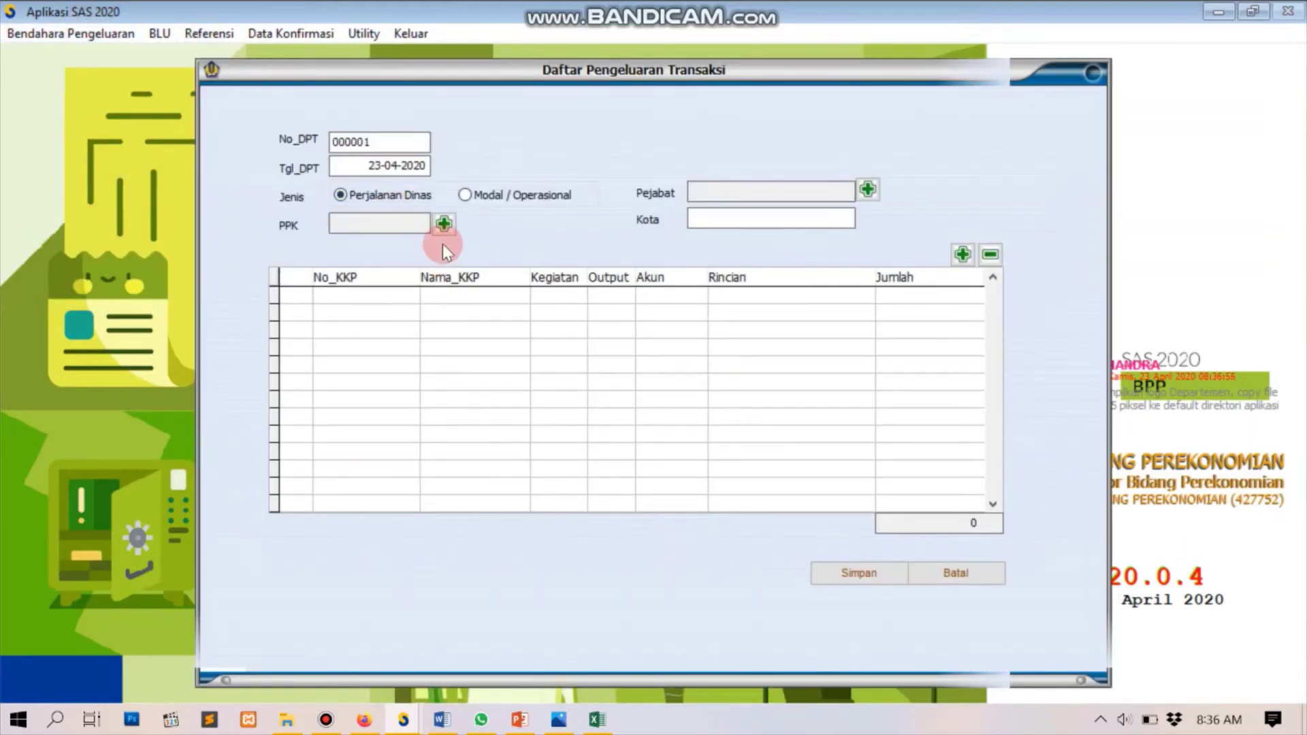
click(443, 225)
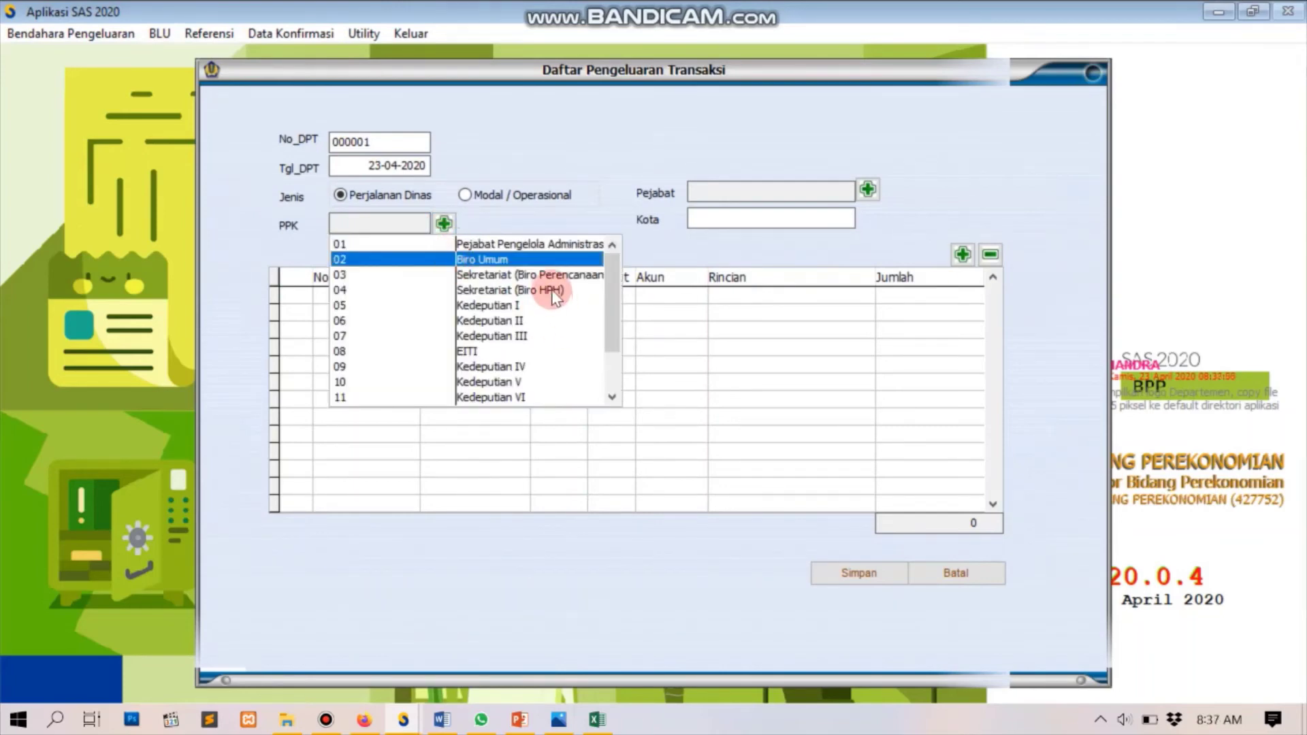
click(544, 260)
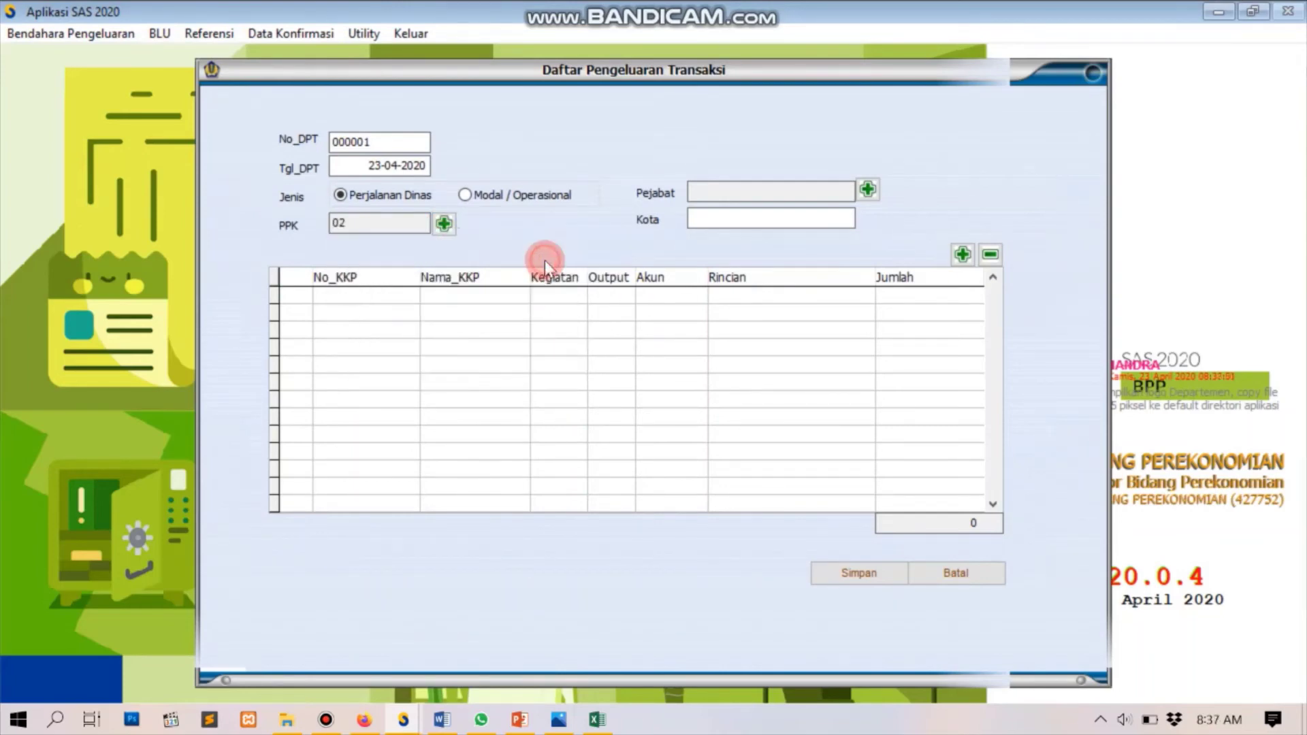
- Assign the official from the employee list to the DPT and set its city to Jakarta
click(867, 189)
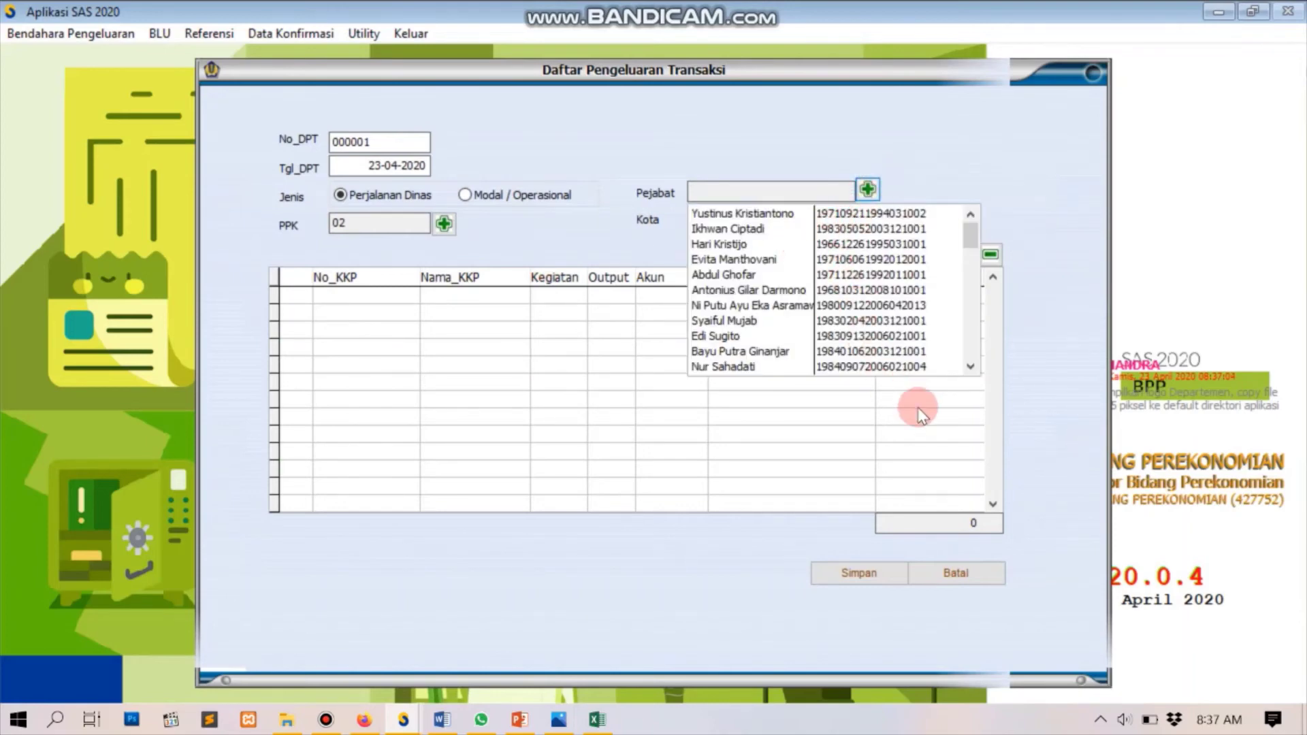
click(968, 364)
click(968, 364)
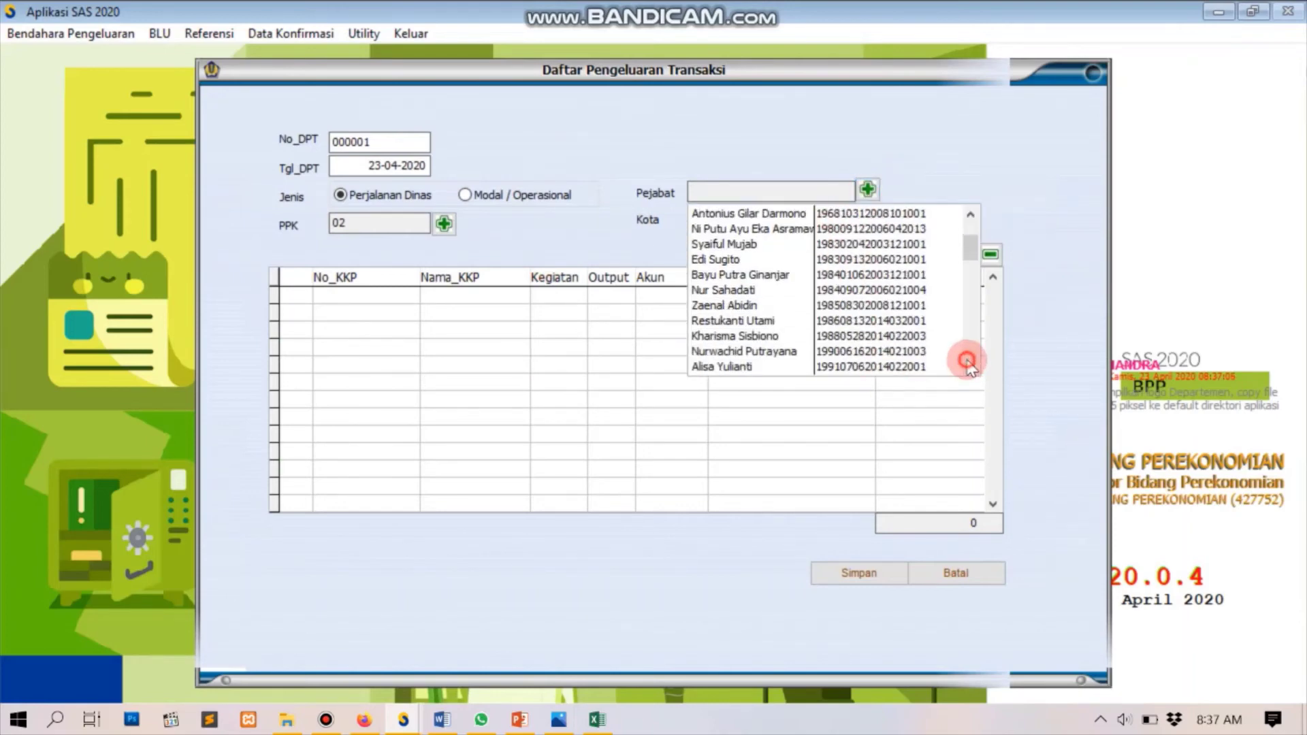
click(968, 365)
click(969, 364)
click(968, 364)
click(969, 364)
click(968, 364)
click(969, 364)
click(968, 364)
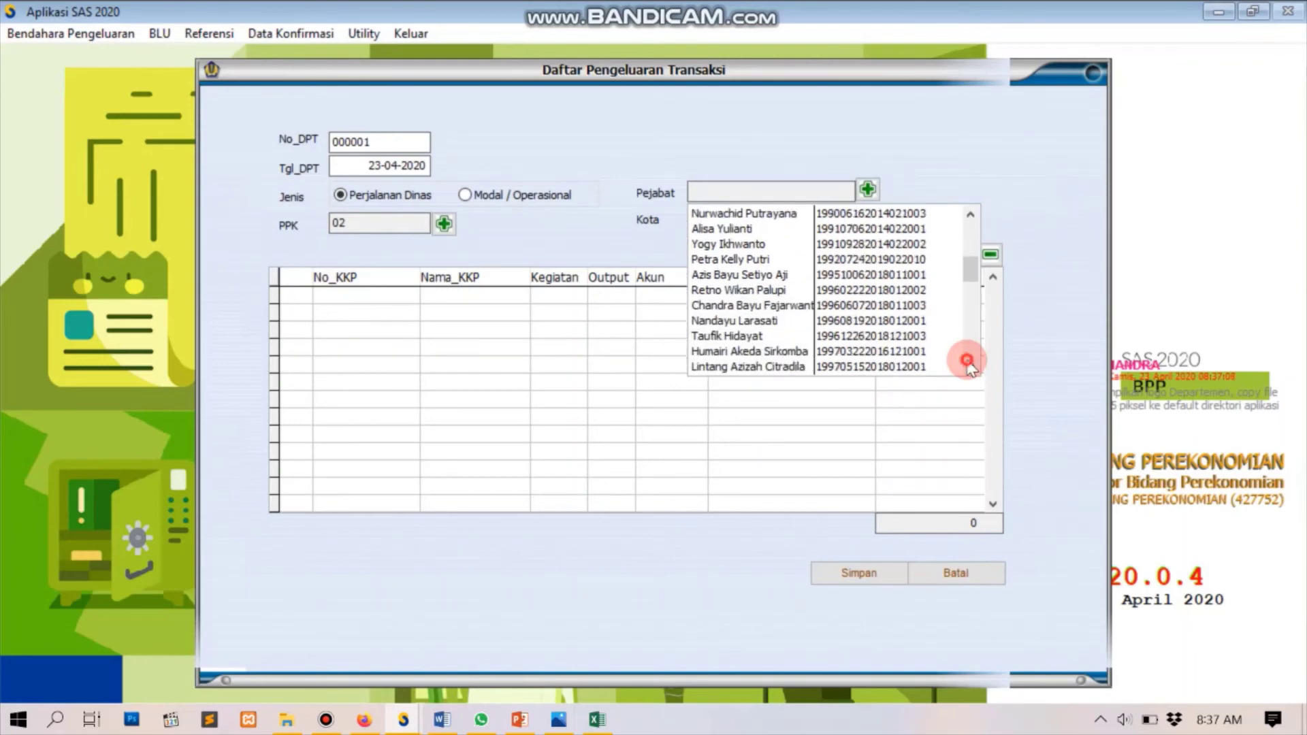
click(968, 364)
click(969, 364)
click(970, 368)
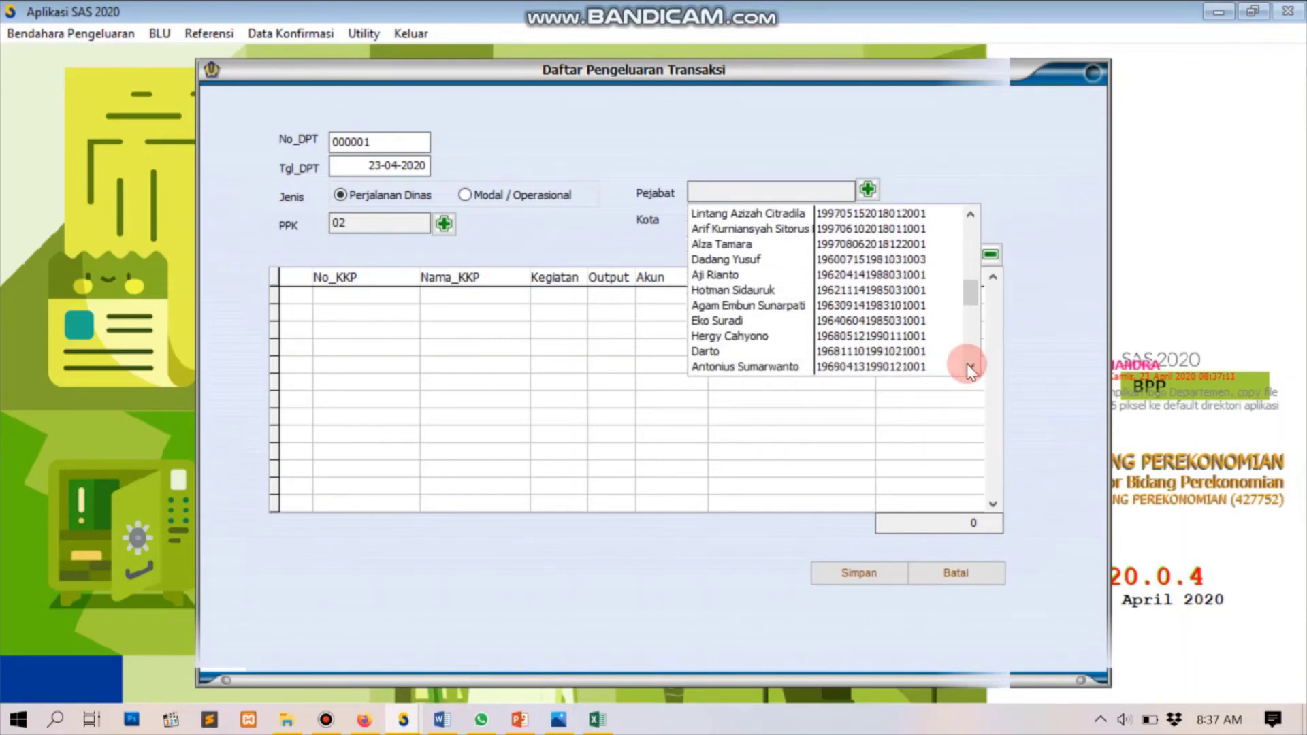
click(751, 338)
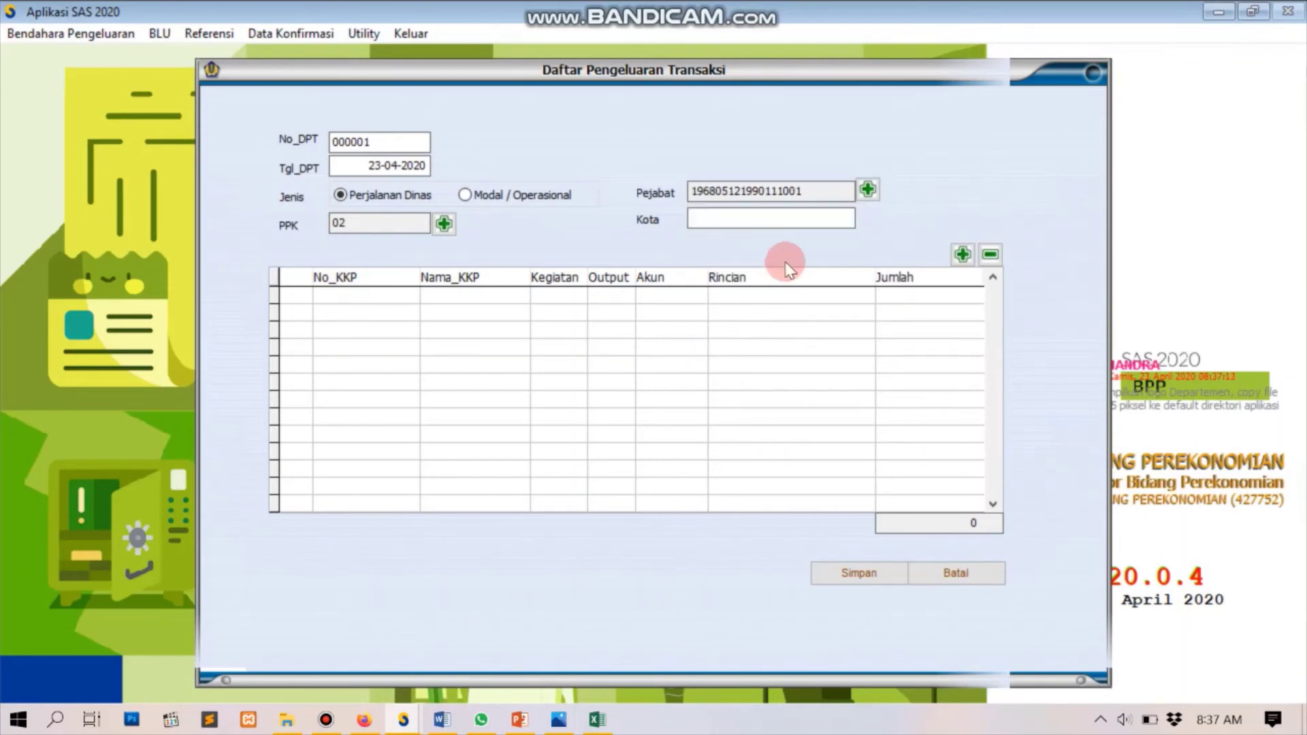
click(754, 219)
text(Jakarta)
- Add all three listed KKP transactions, for travel, meeting consumption and ATK purchases, to the DPT and save it
click(962, 255)
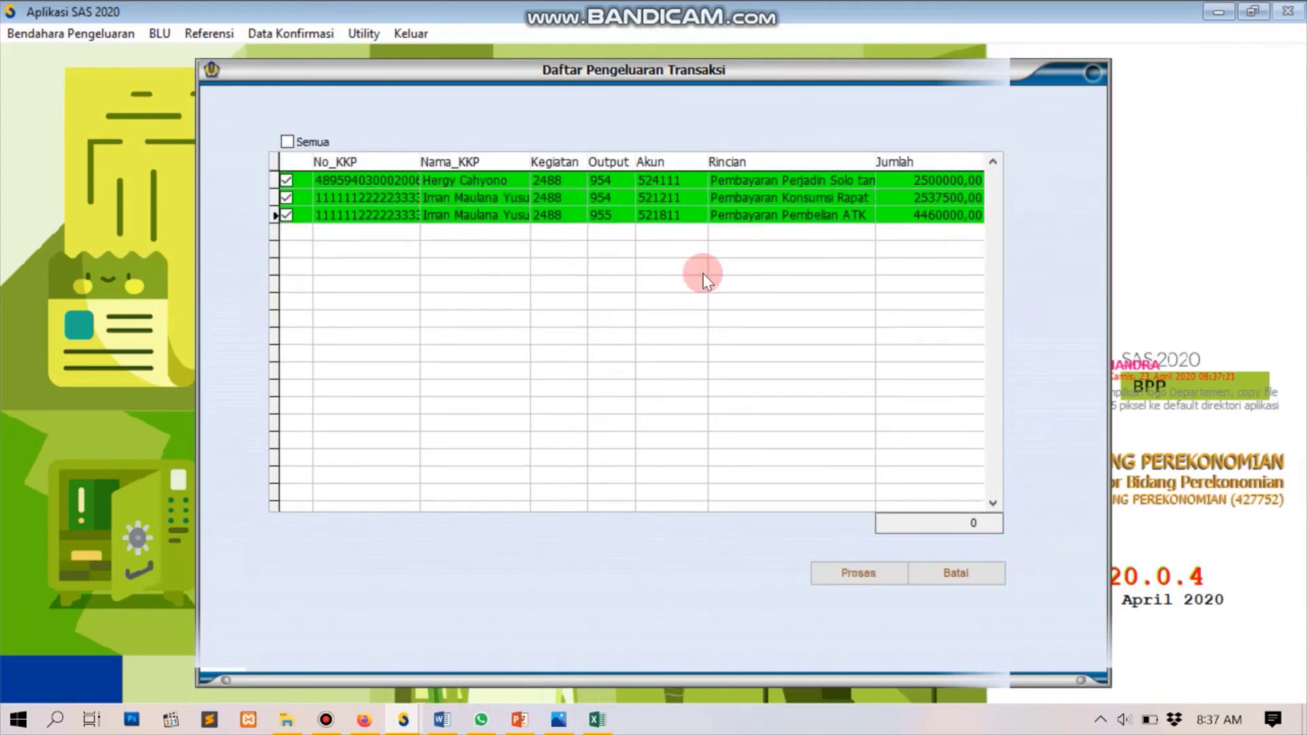
click(855, 571)
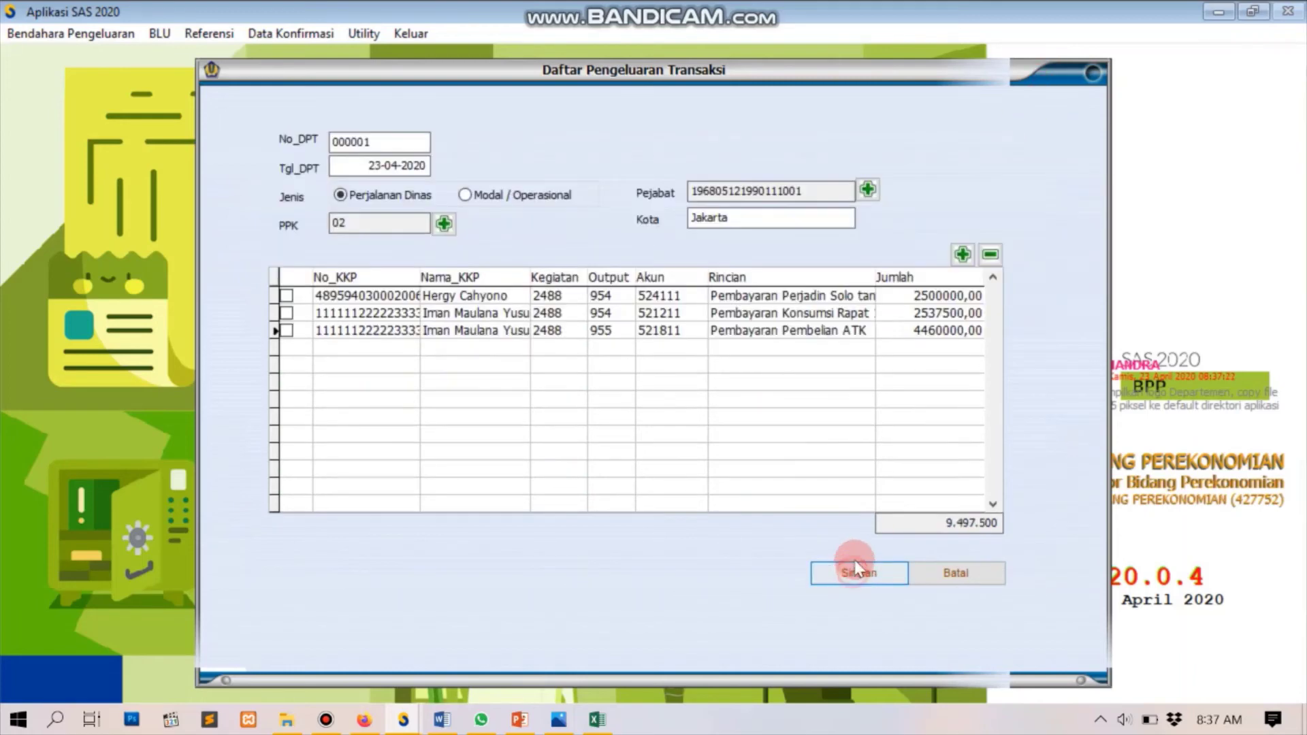
click(822, 578)
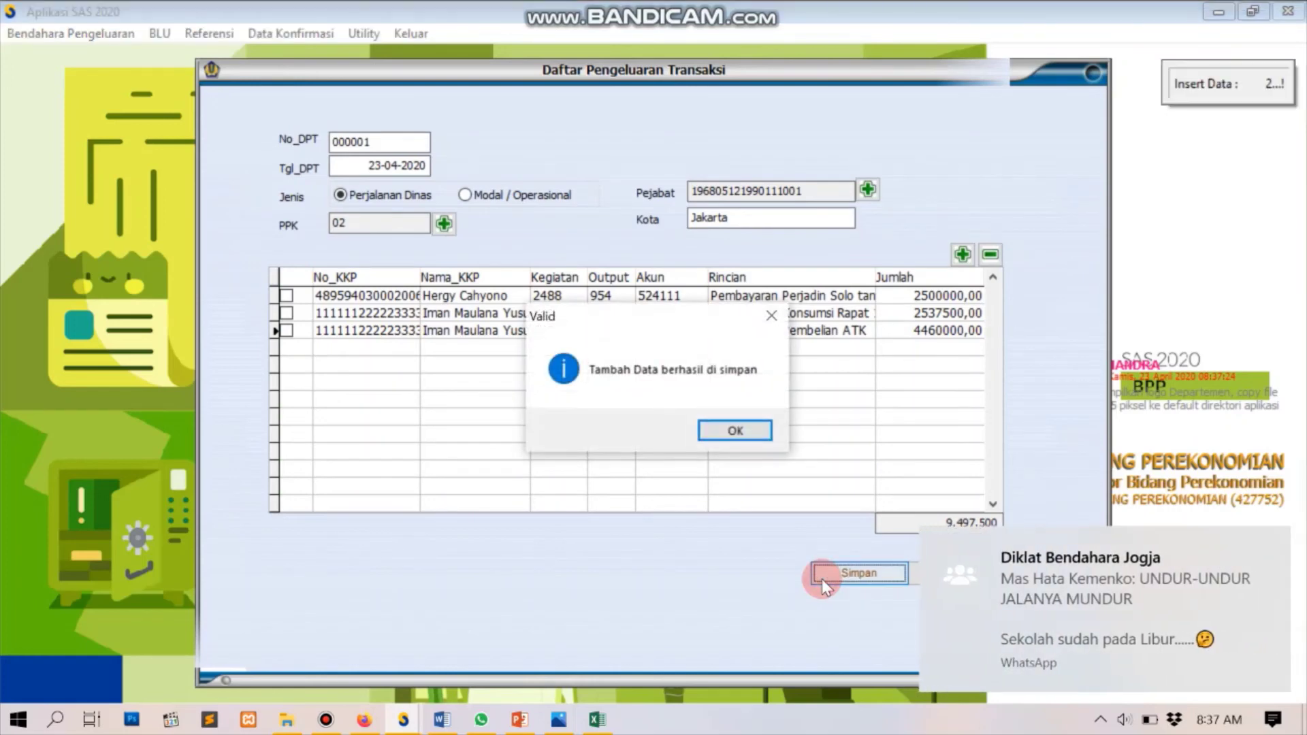
click(735, 432)
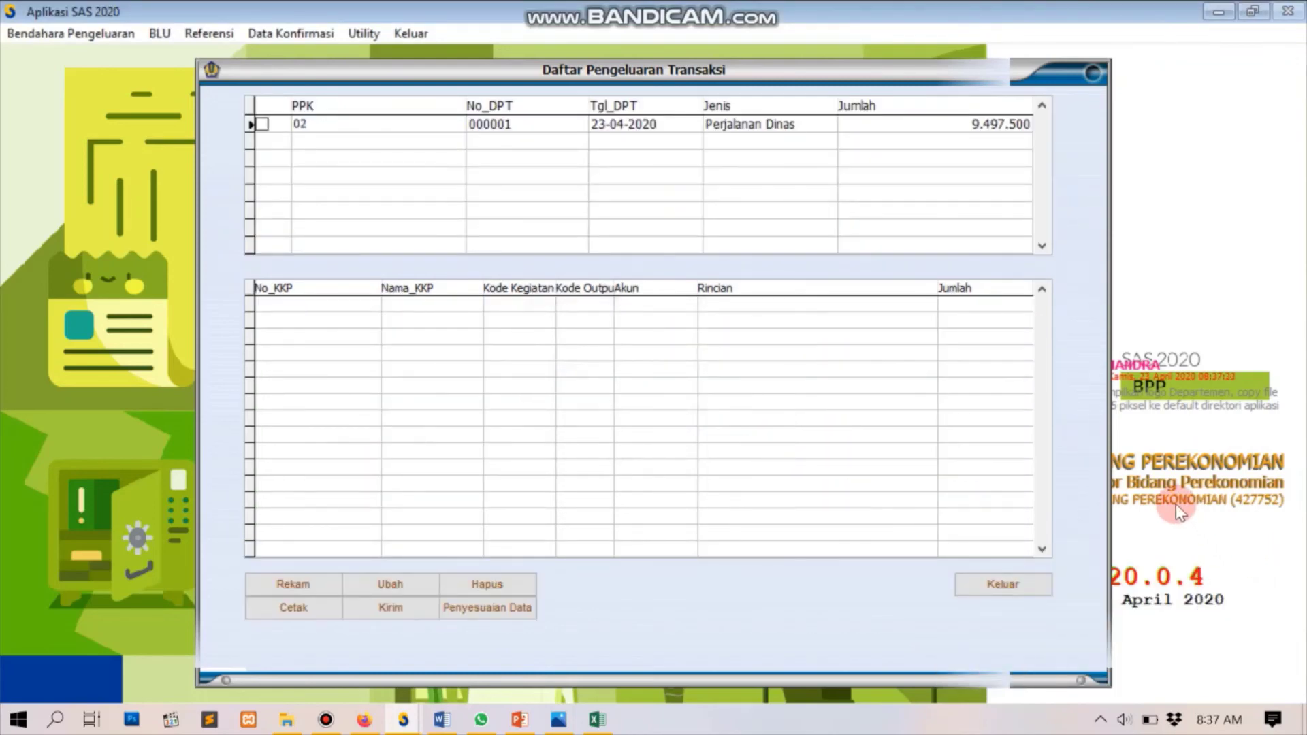
- Select DPT 000001 in the list, generate its printout, and close the PDF after viewing it
click(262, 125)
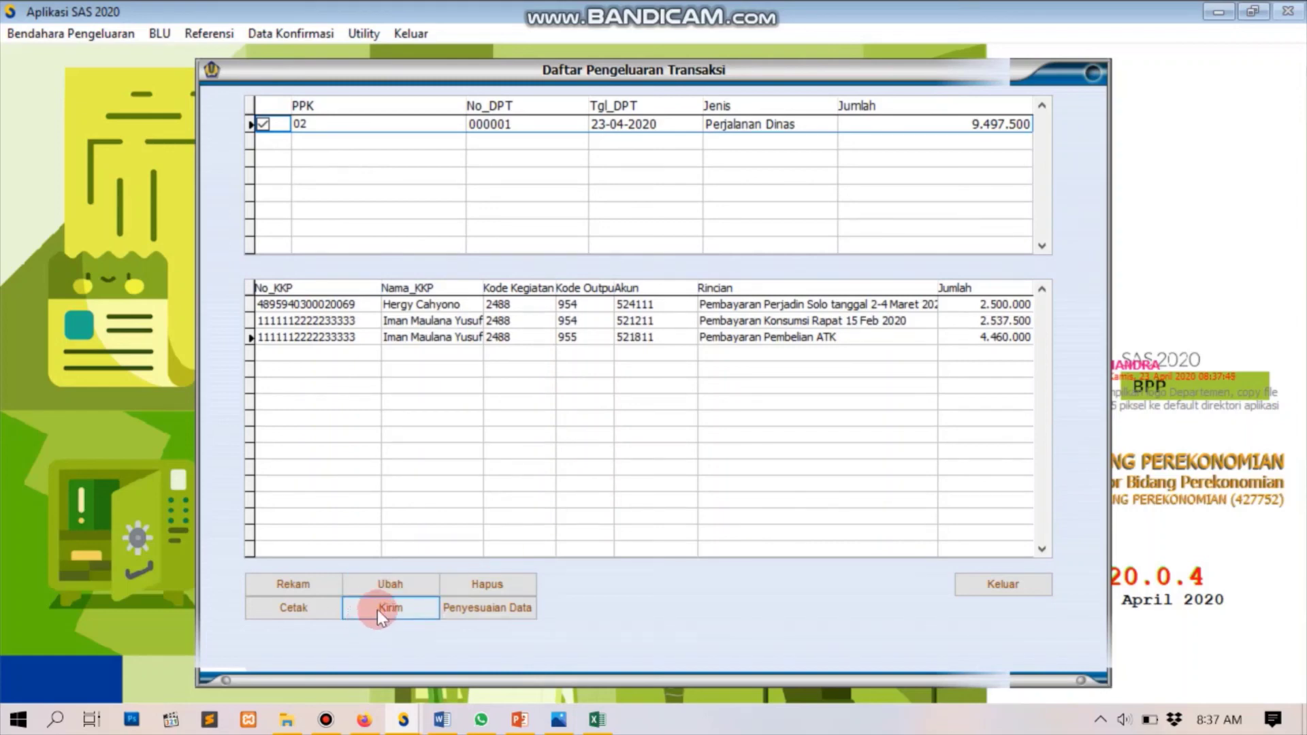
click(320, 614)
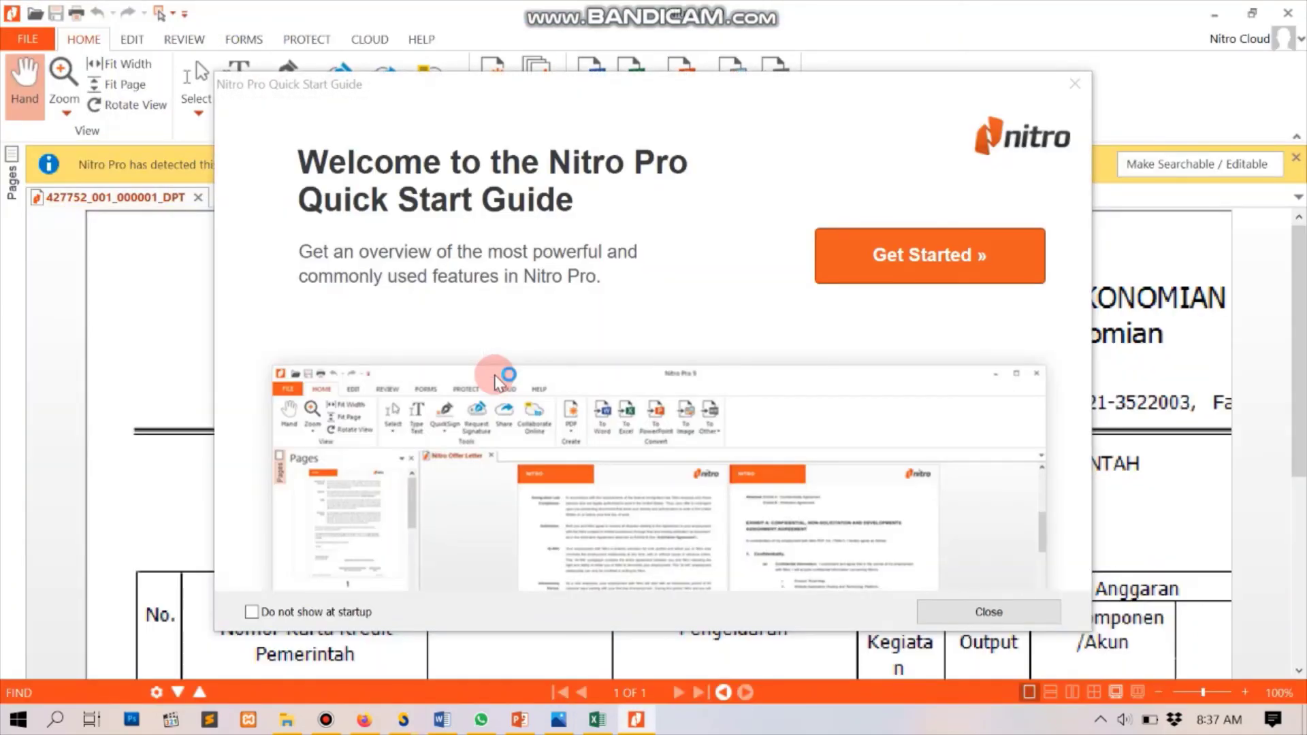
click(1074, 84)
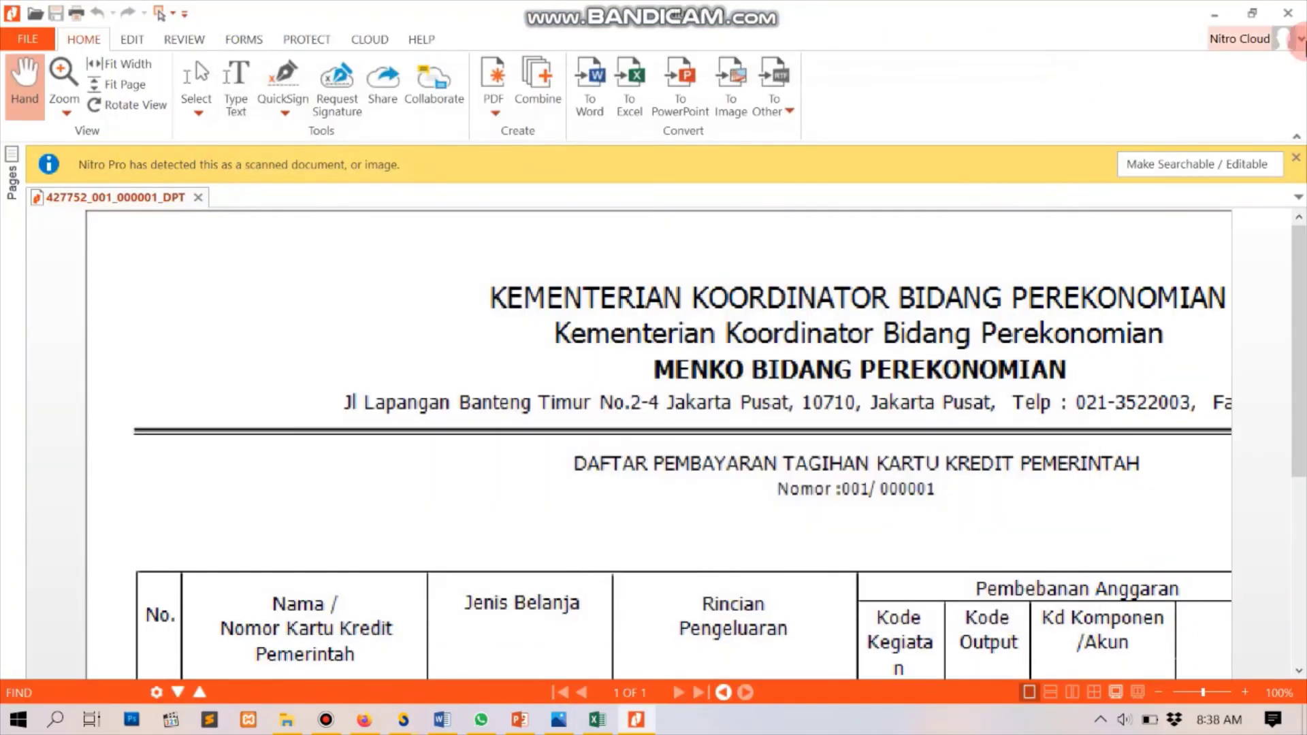
click(1293, 15)
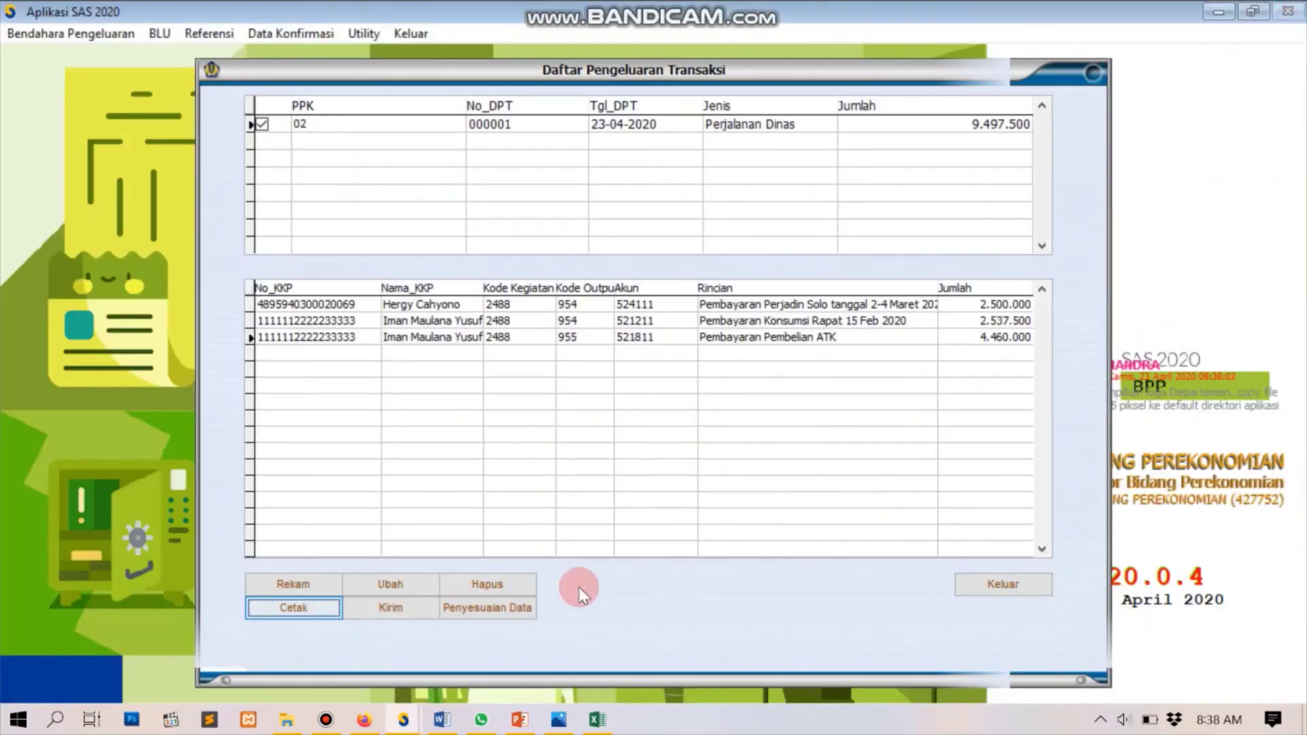
- Export the selected DPT 000001 as an ADK file for sending
click(412, 608)
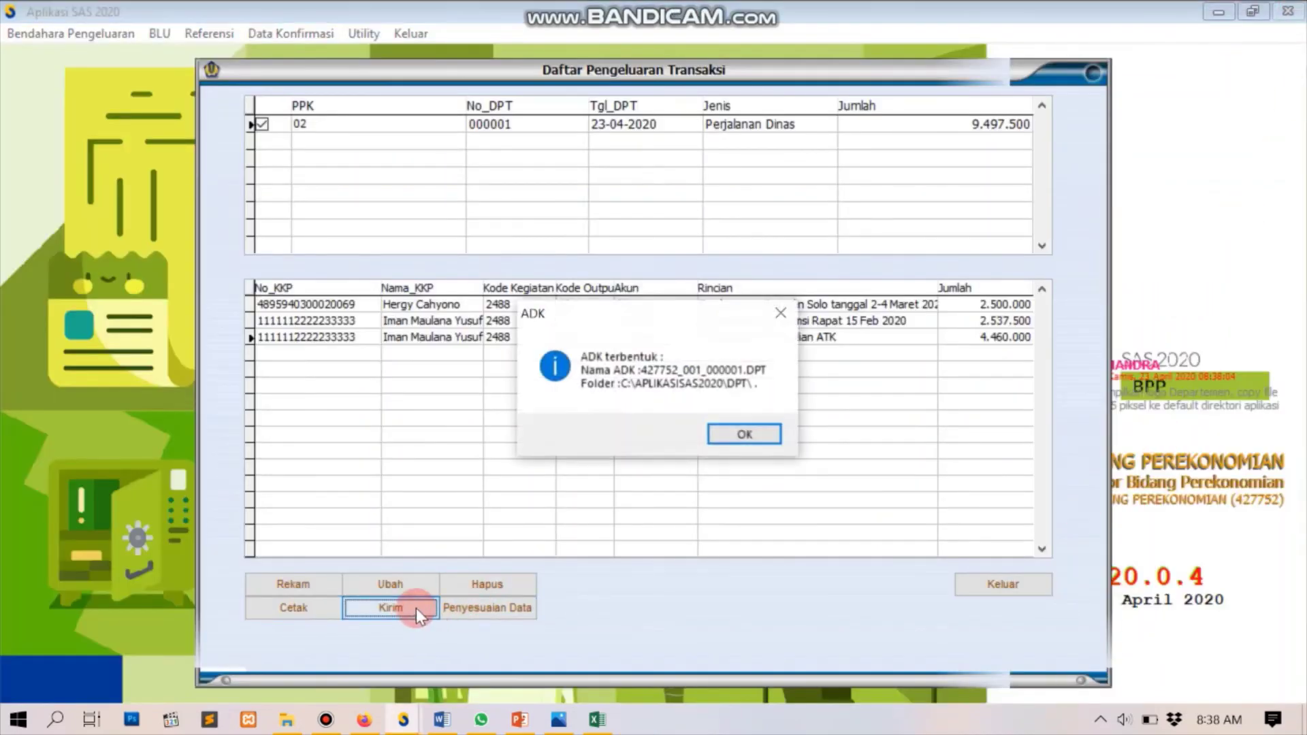
click(742, 429)
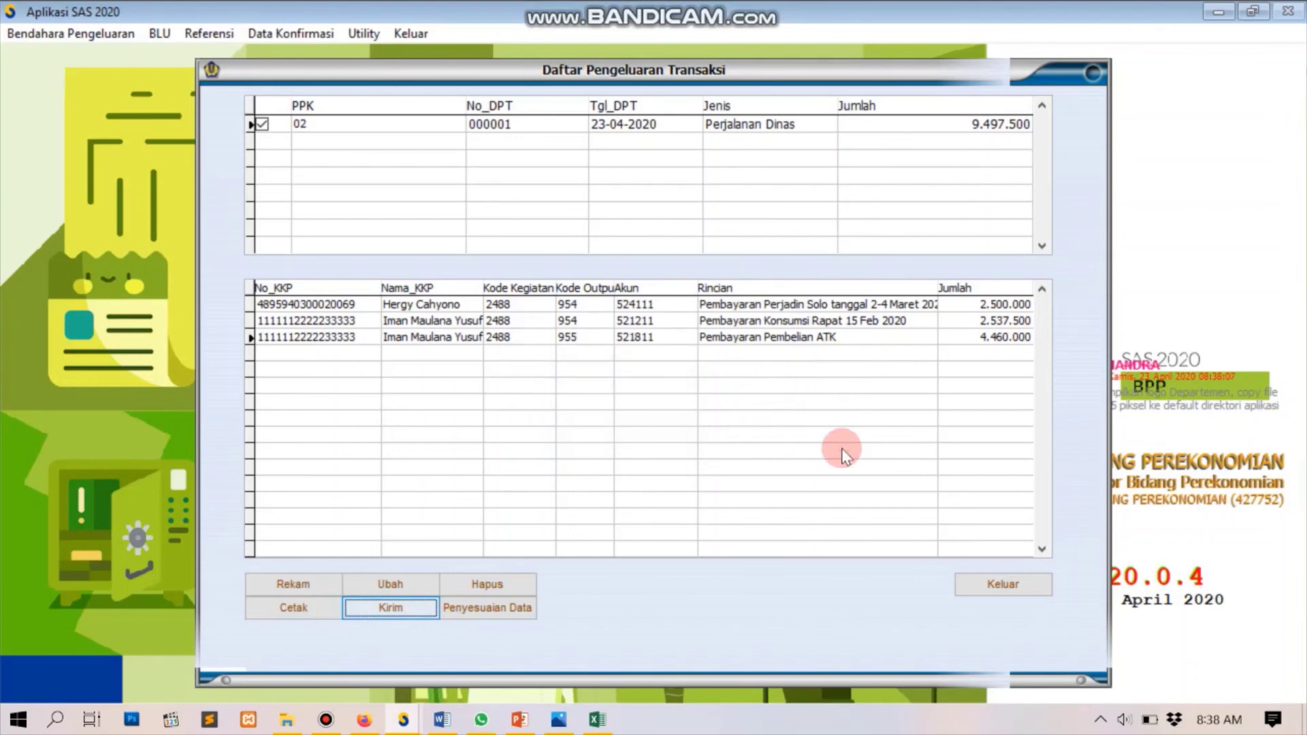